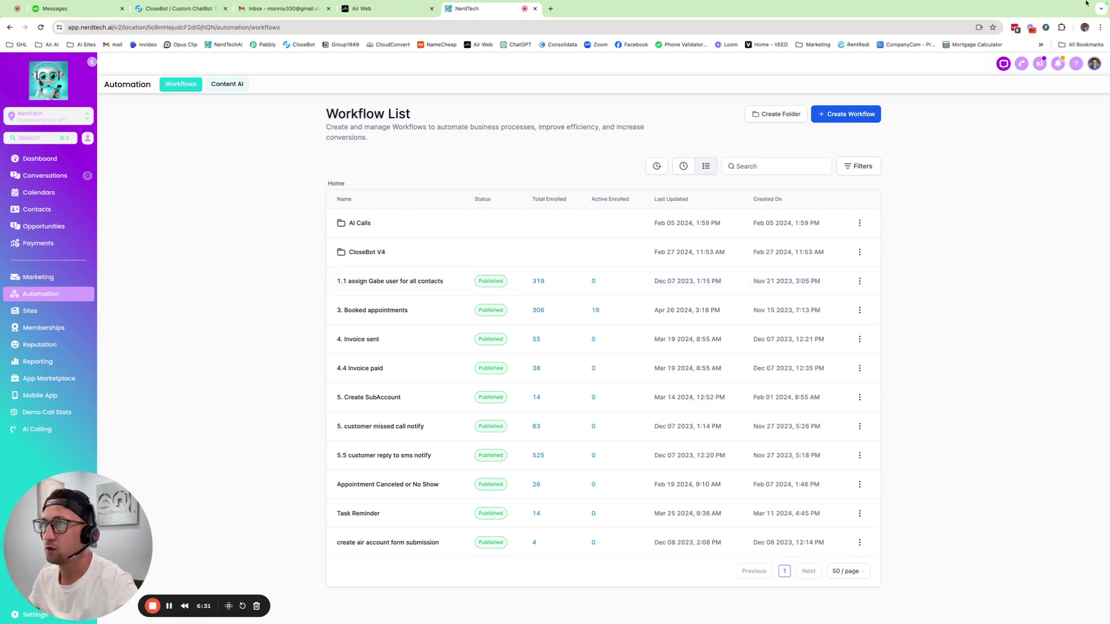
Start a new workflow from scratch and add a Customer Replied trigger.
left_click(847, 115)
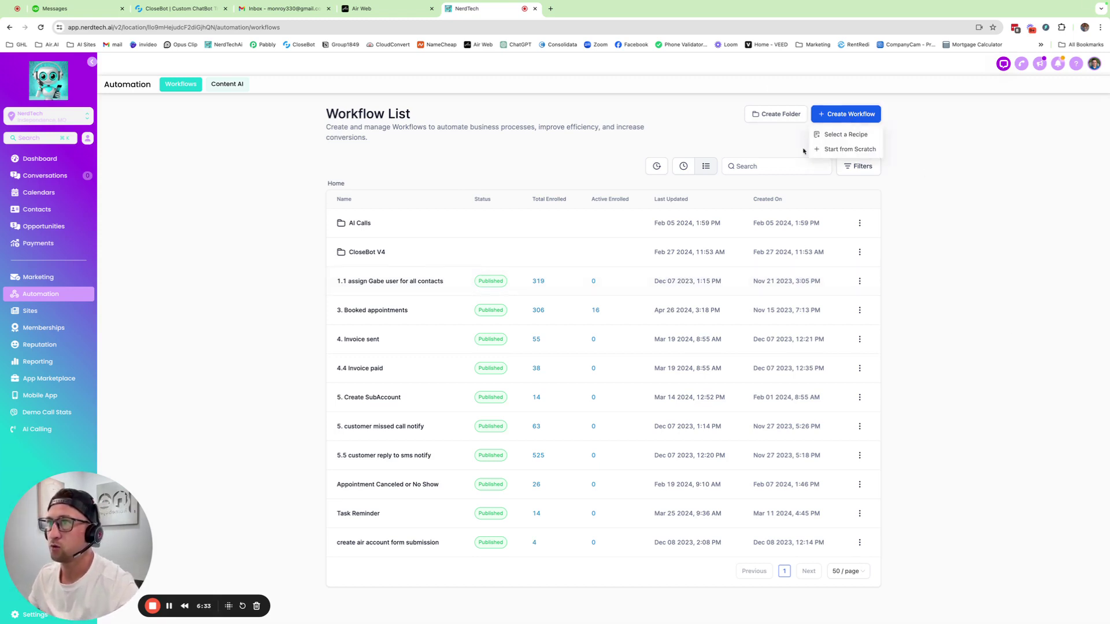
left_click(837, 151)
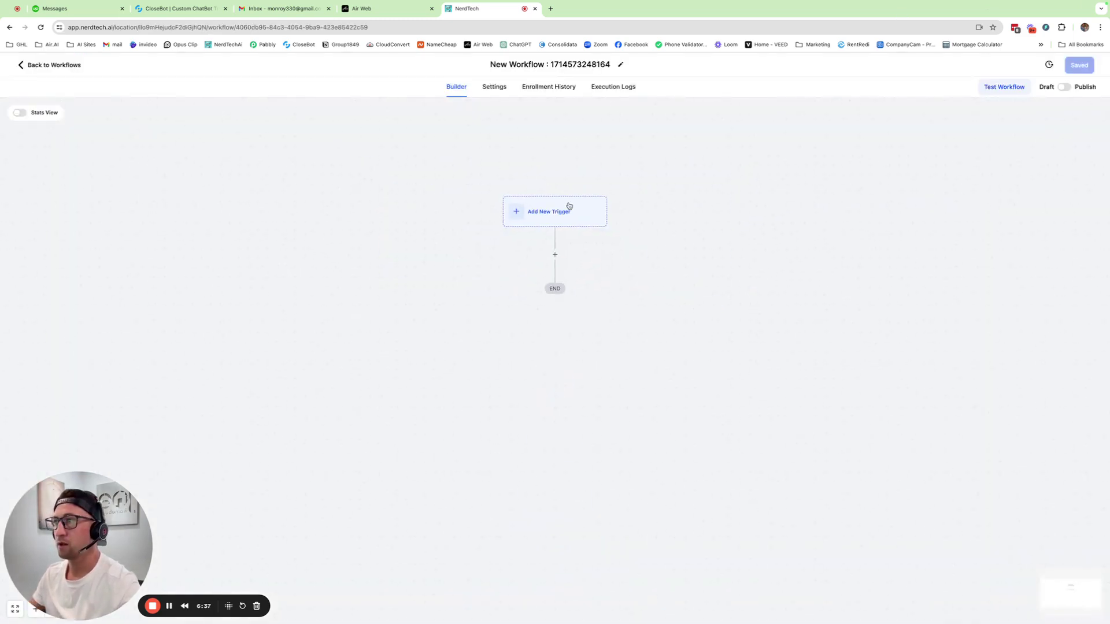
left_click(566, 214)
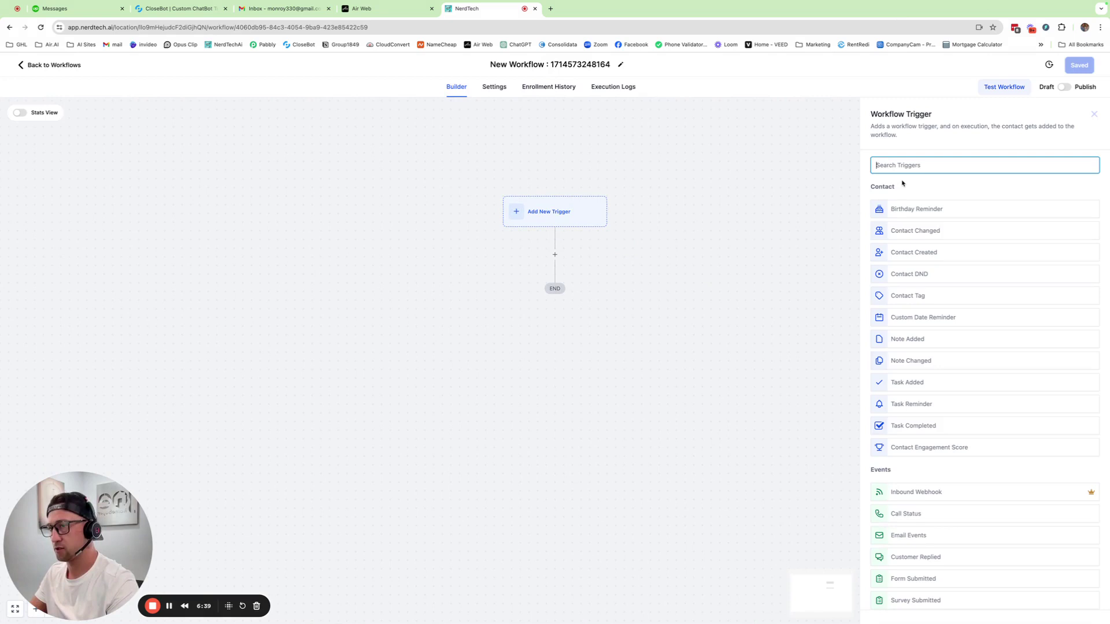
type("rel")
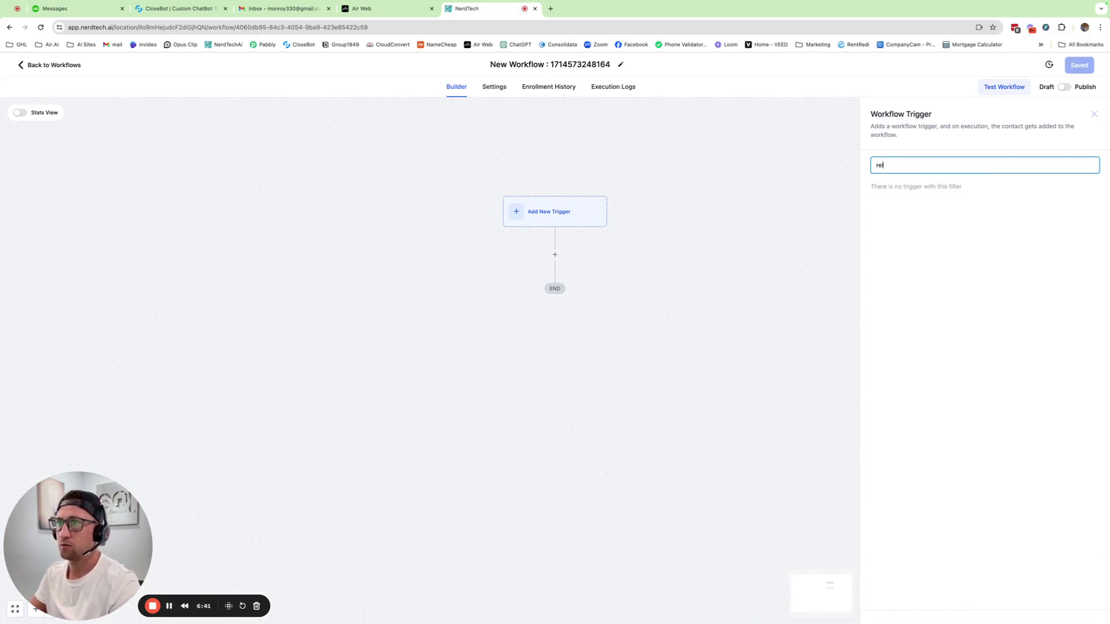
key("BackSpace")
key("BackSpace")
key("BackSpace")
type("cus")
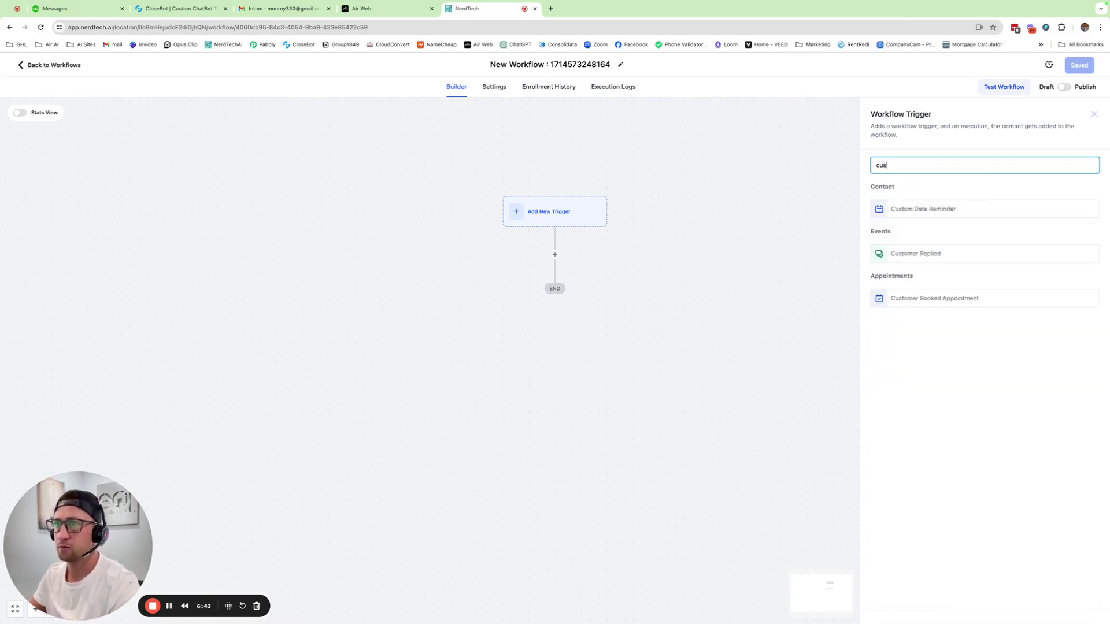
left_click(945, 262)
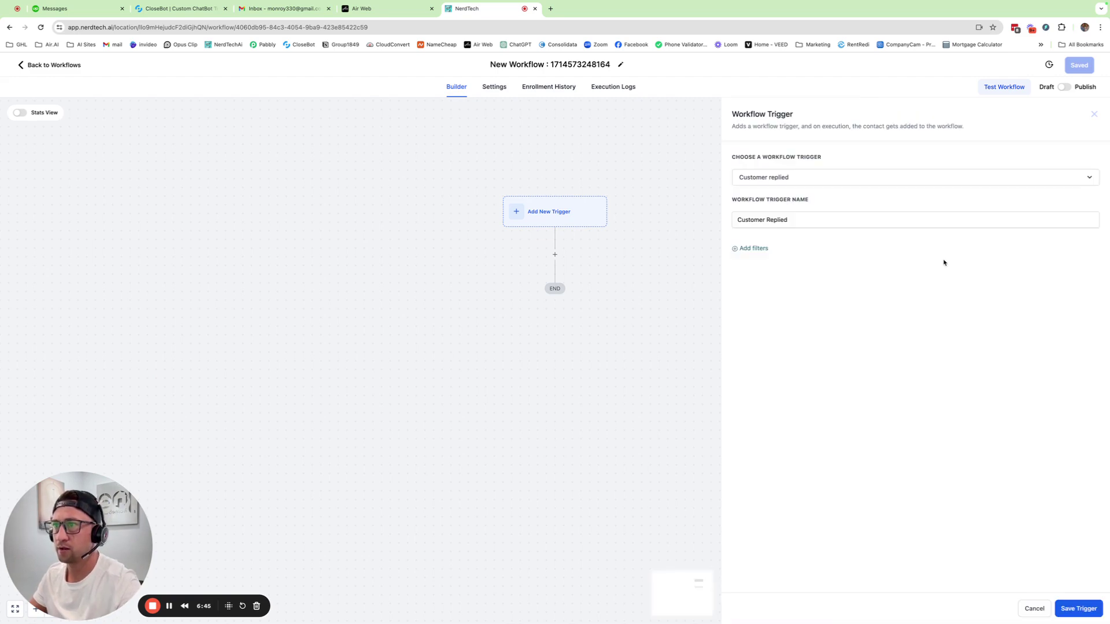
Filter the trigger on Contains phrase 'out', name it 'Customer Replied out', and save.
left_click(751, 248)
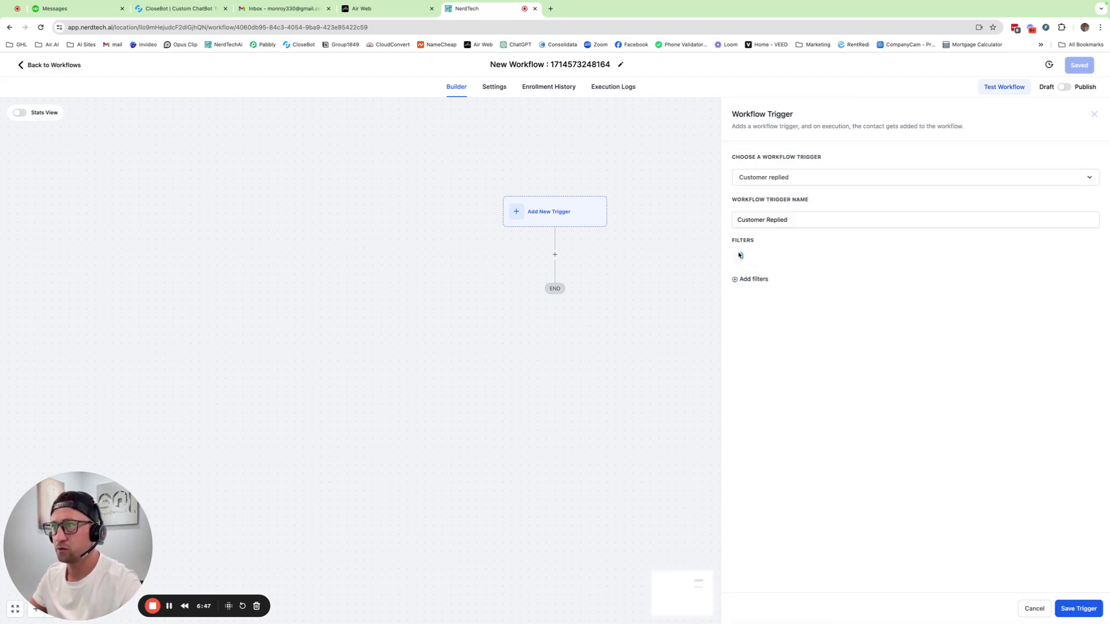
left_click(763, 265)
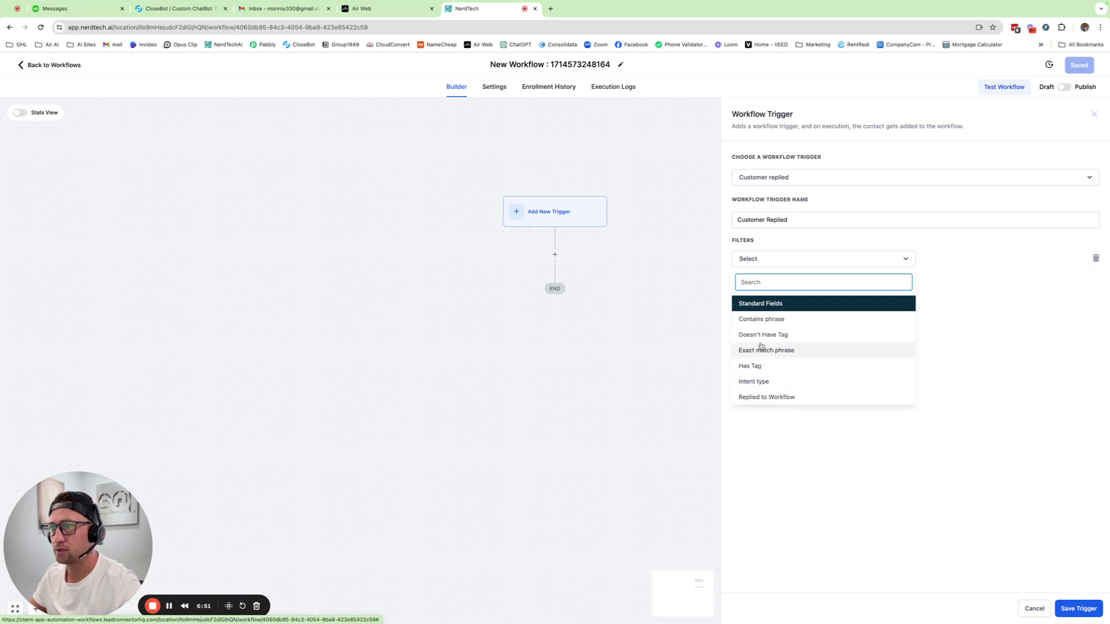
scroll(769, 349, "down", 1)
scroll(769, 349, "down", 5)
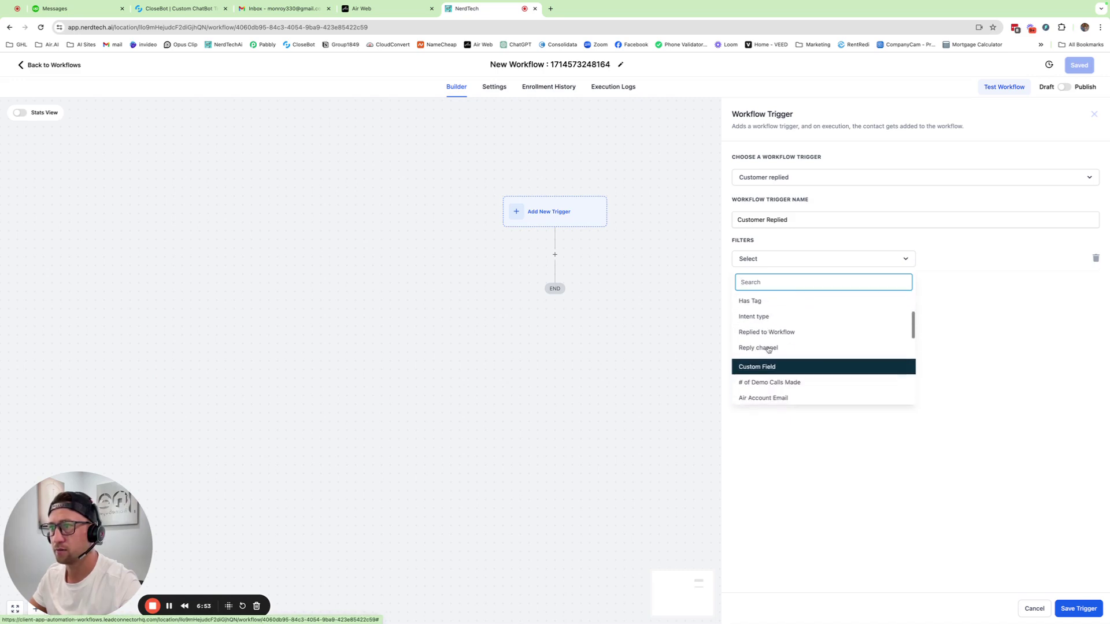
scroll(779, 360, "up", 3)
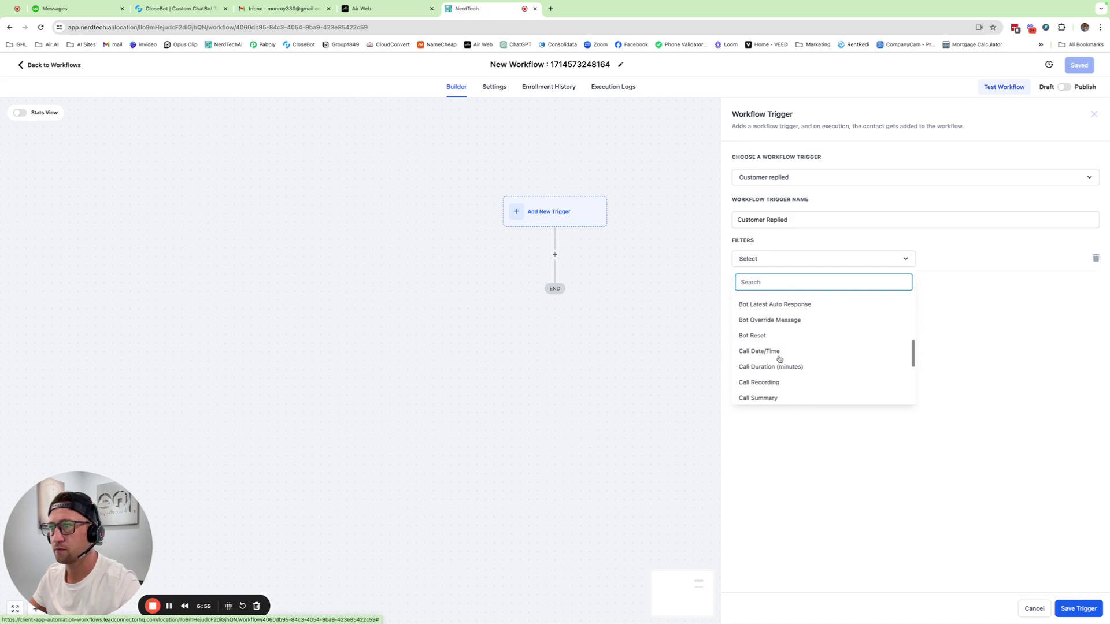
scroll(779, 360, "up", 3)
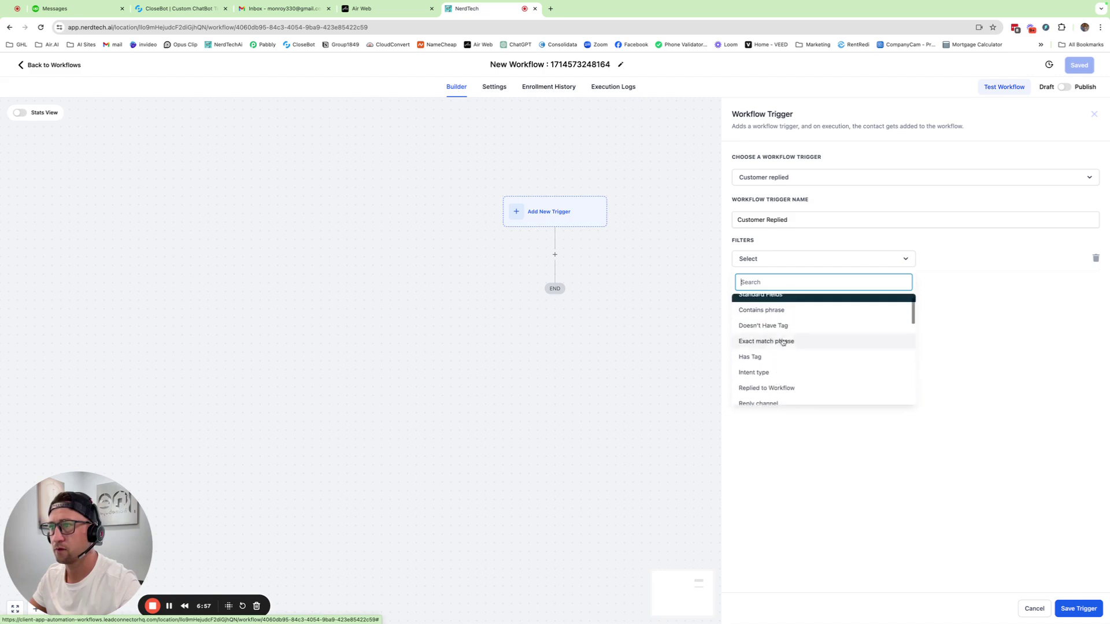
left_click(764, 311)
left_click(974, 261)
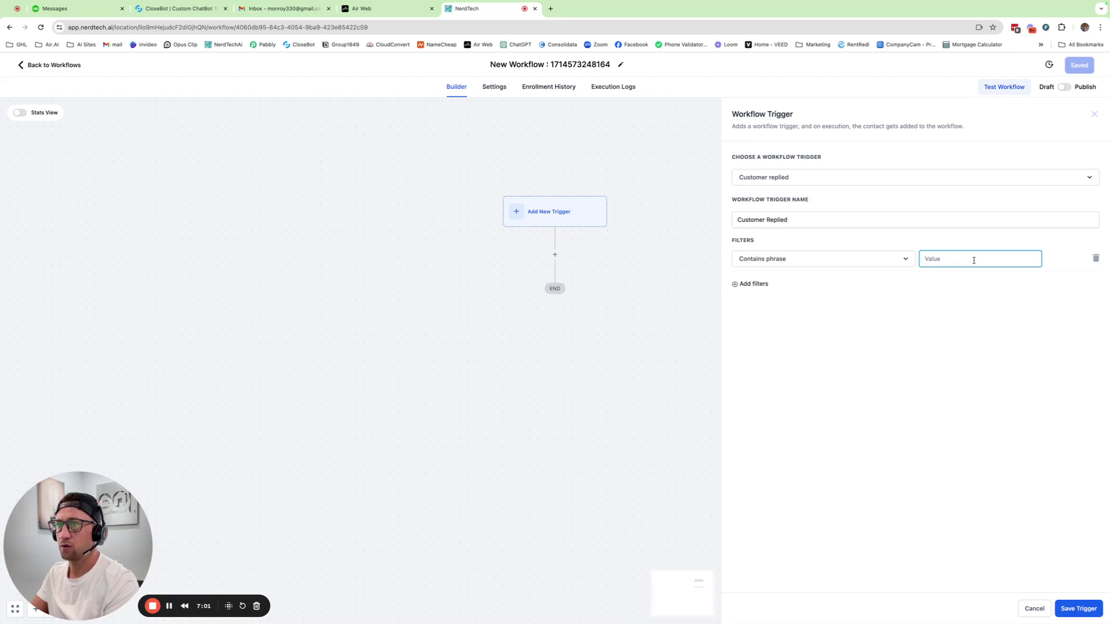
type("out")
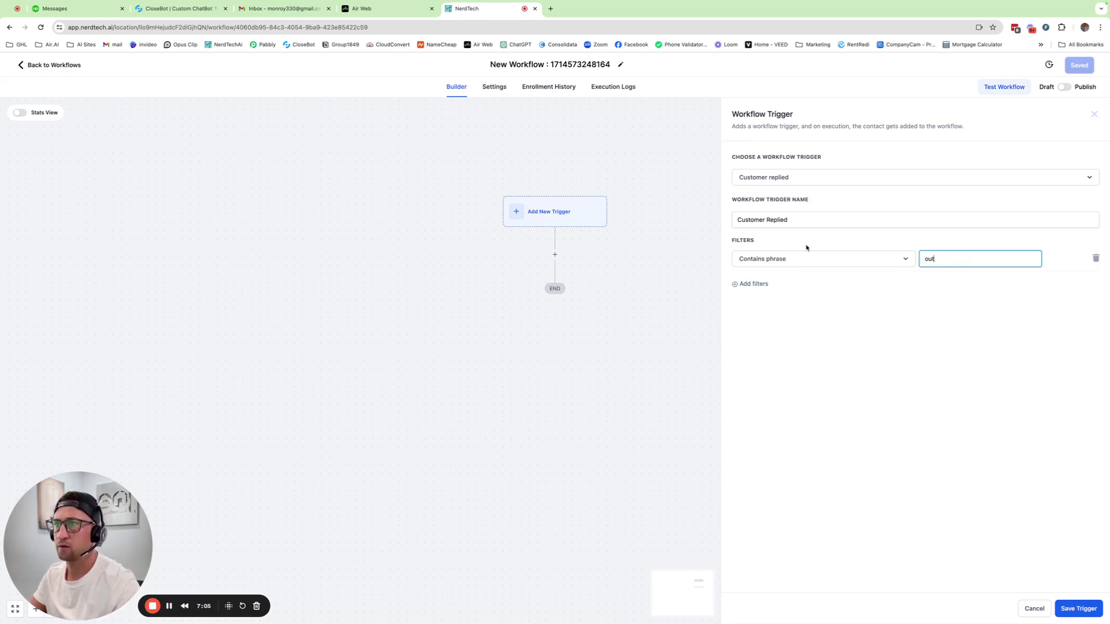
left_click(805, 220)
type("out")
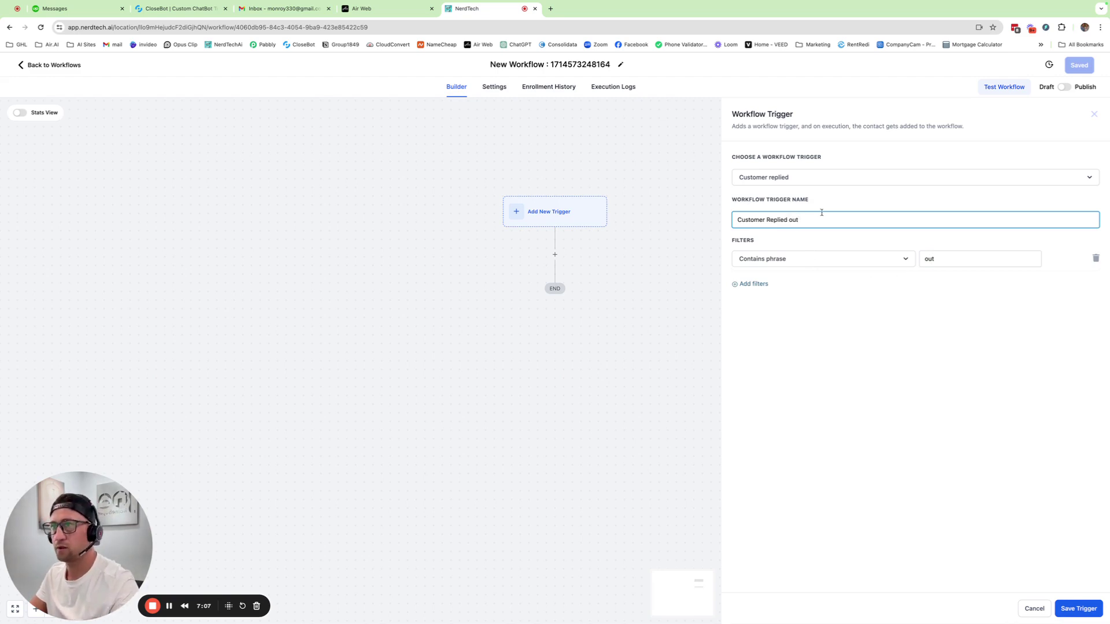
left_click(1066, 610)
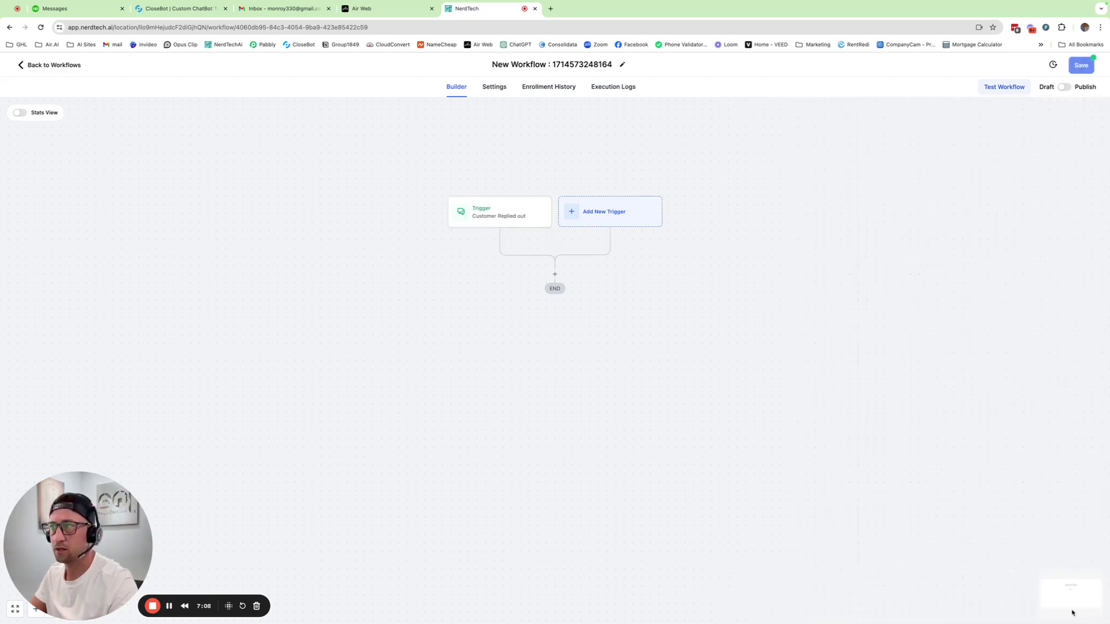
Add a second Customer Replied trigger filtered on Contains phrase 'OUT' and save it.
left_click(575, 213)
type("cu")
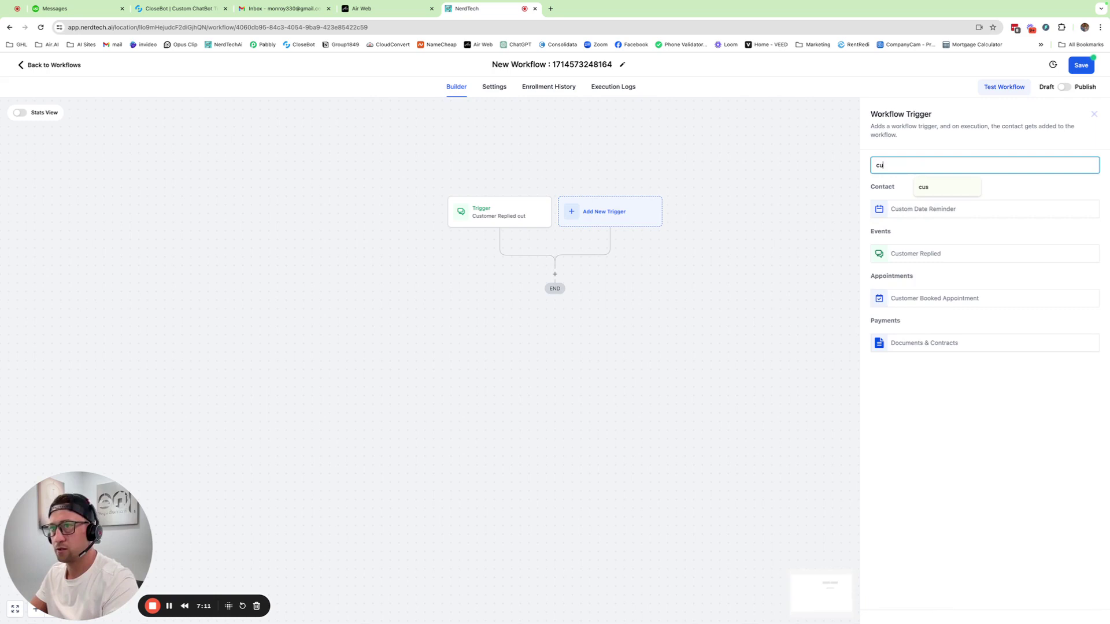
left_click(929, 258)
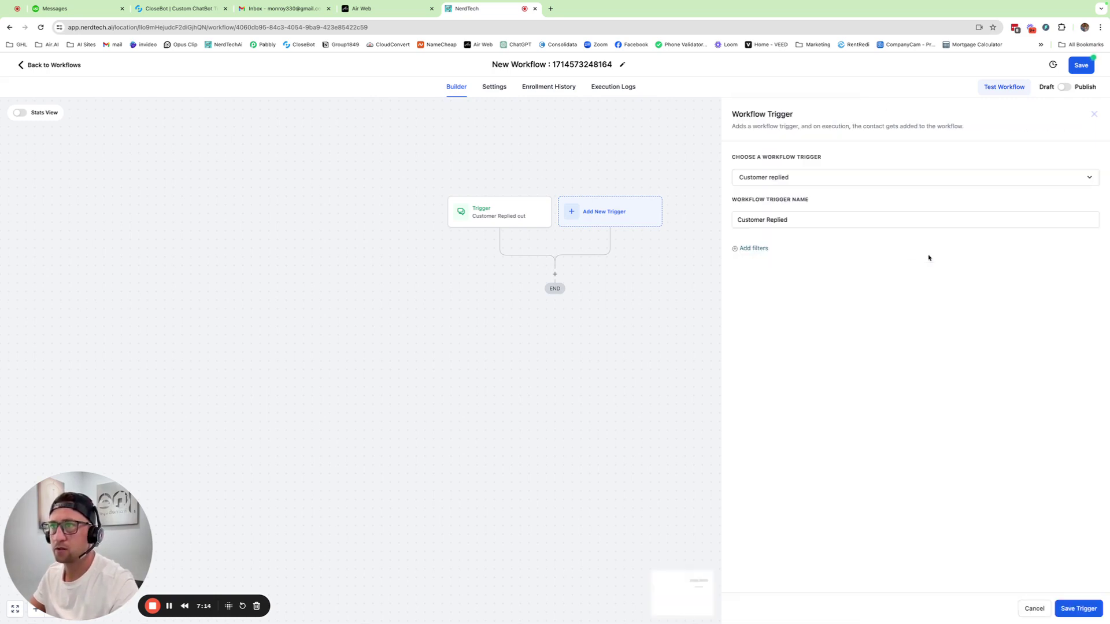
left_click(753, 250)
left_click(762, 262)
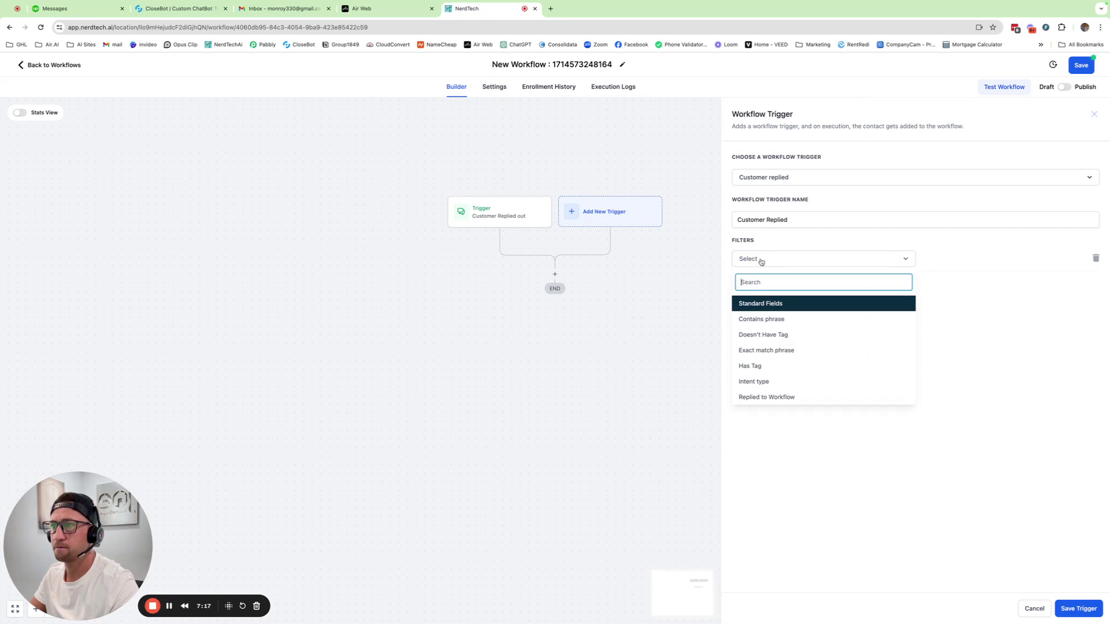
left_click(762, 323)
left_click(987, 256)
type("OUT")
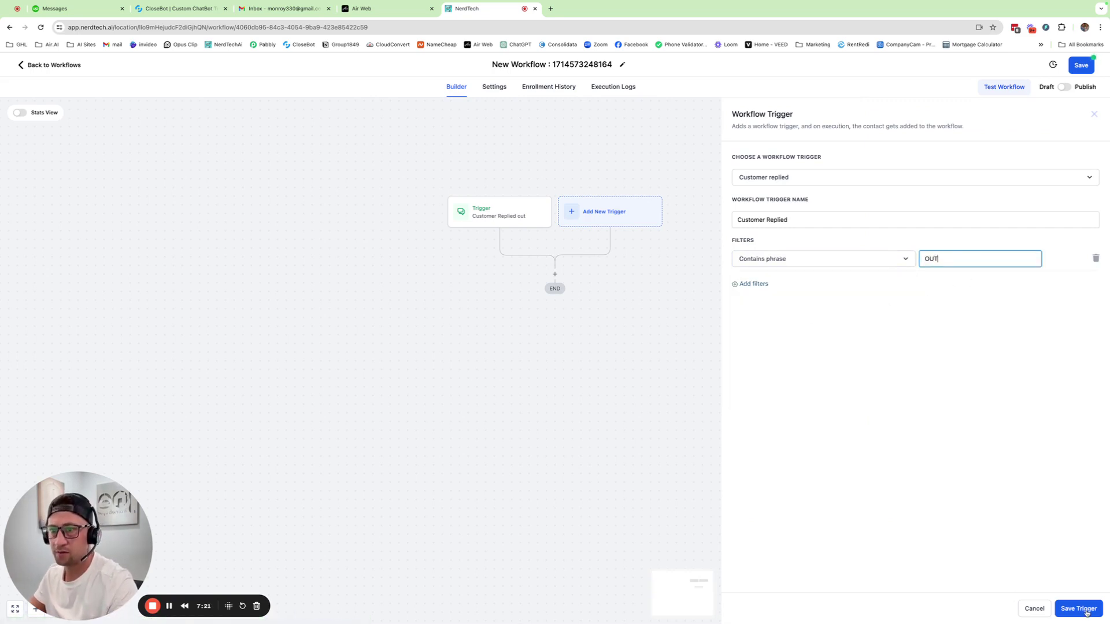
left_click(1086, 613)
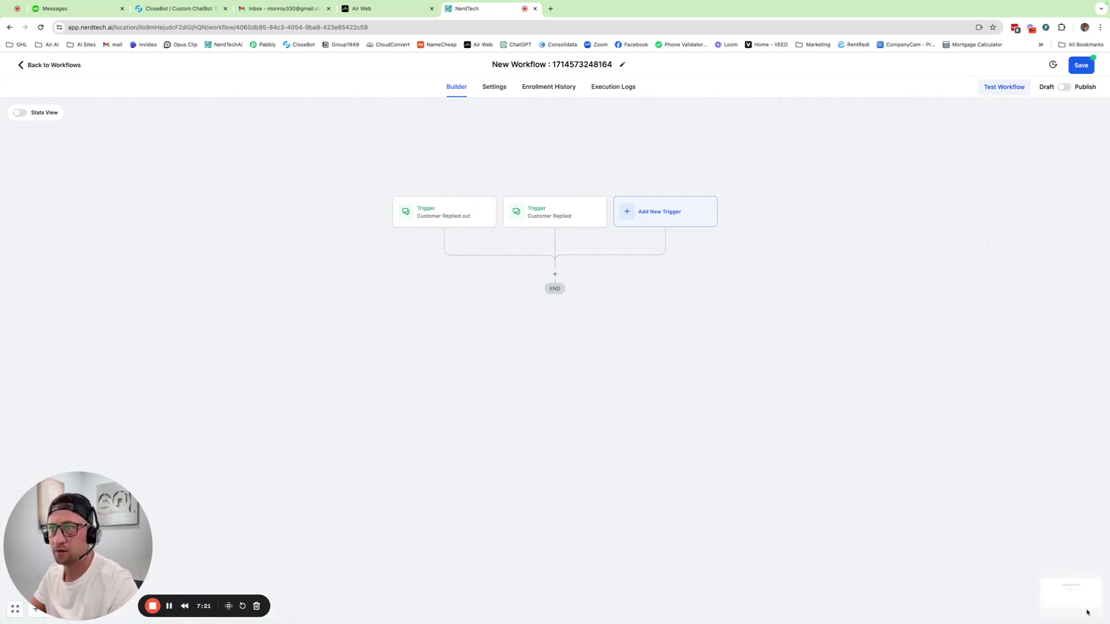
Add a third Customer Replied trigger with an Exact match phrase filter of 'Out'.
left_click(630, 221)
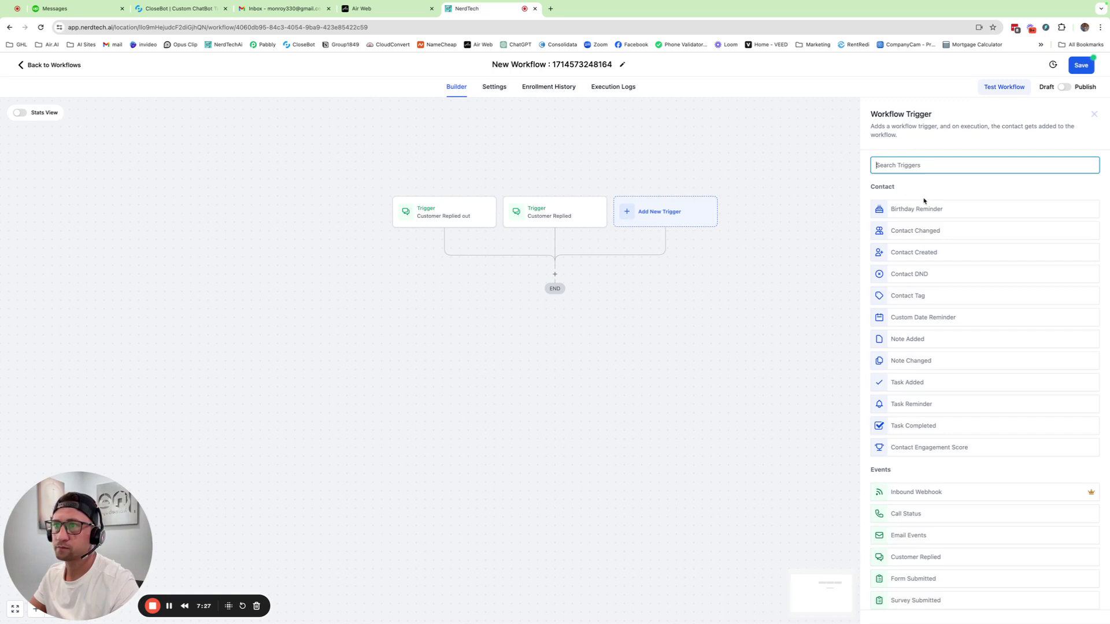
type("cus")
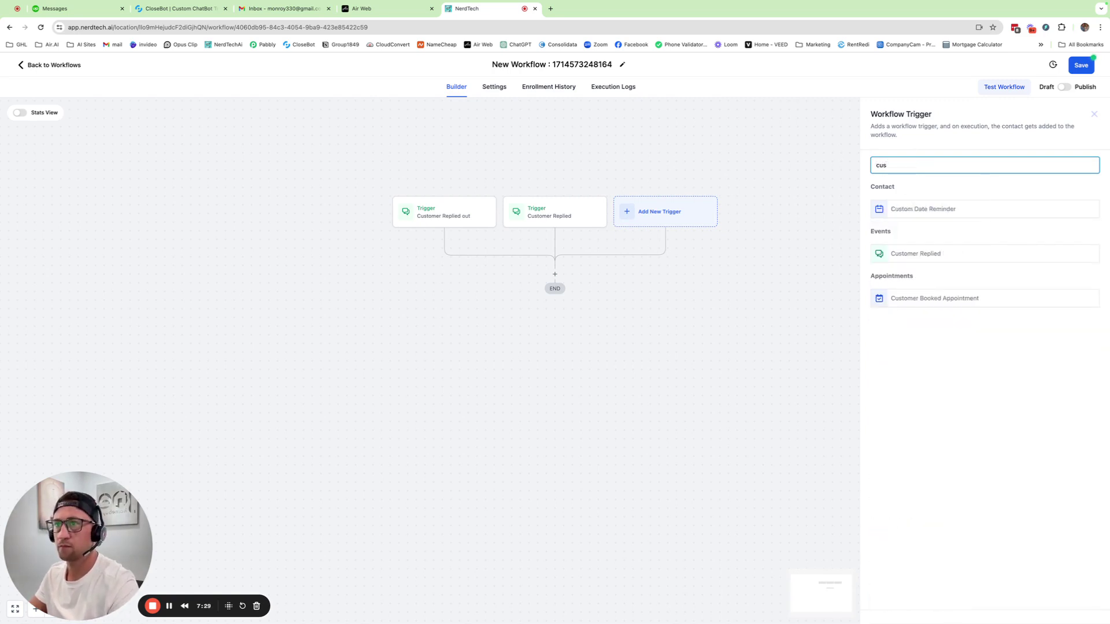
left_click(933, 257)
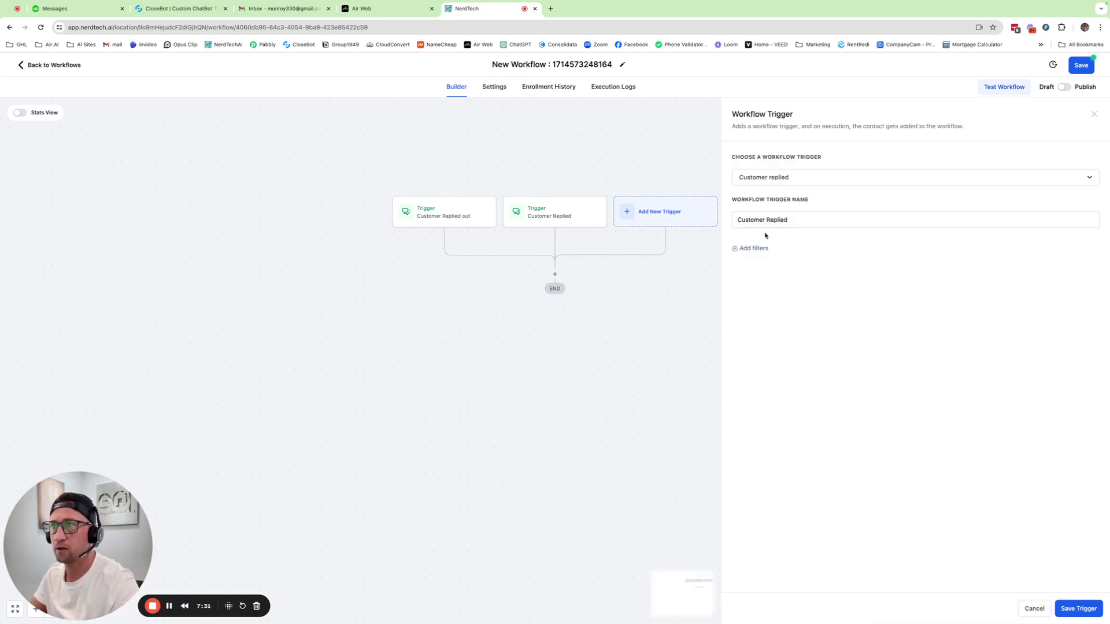
left_click(755, 249)
left_click(795, 259)
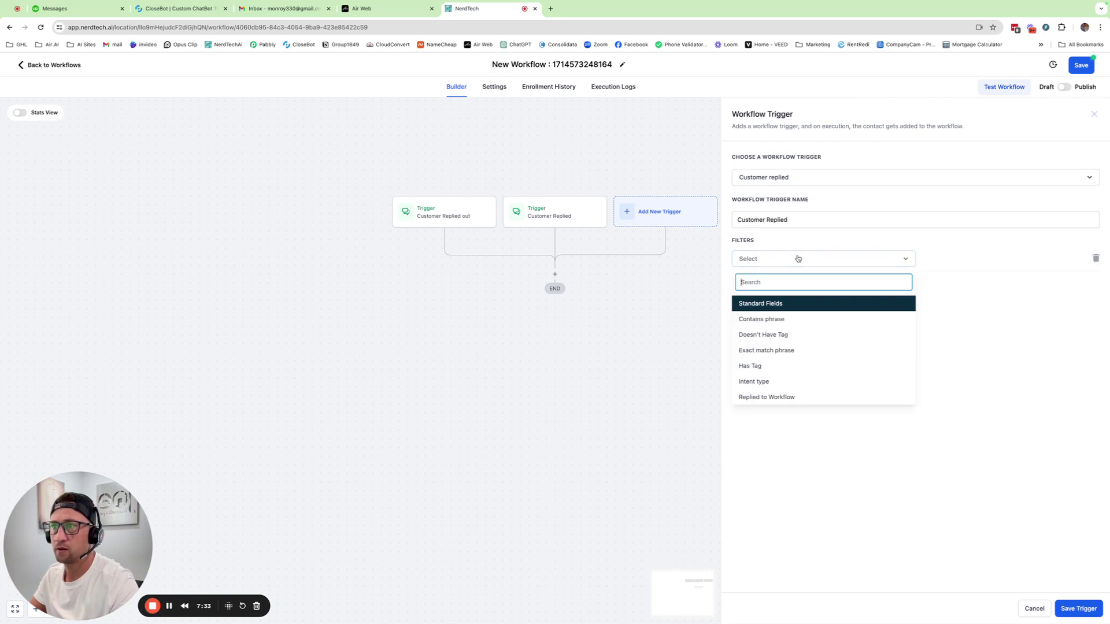
left_click(755, 351)
left_click(955, 258)
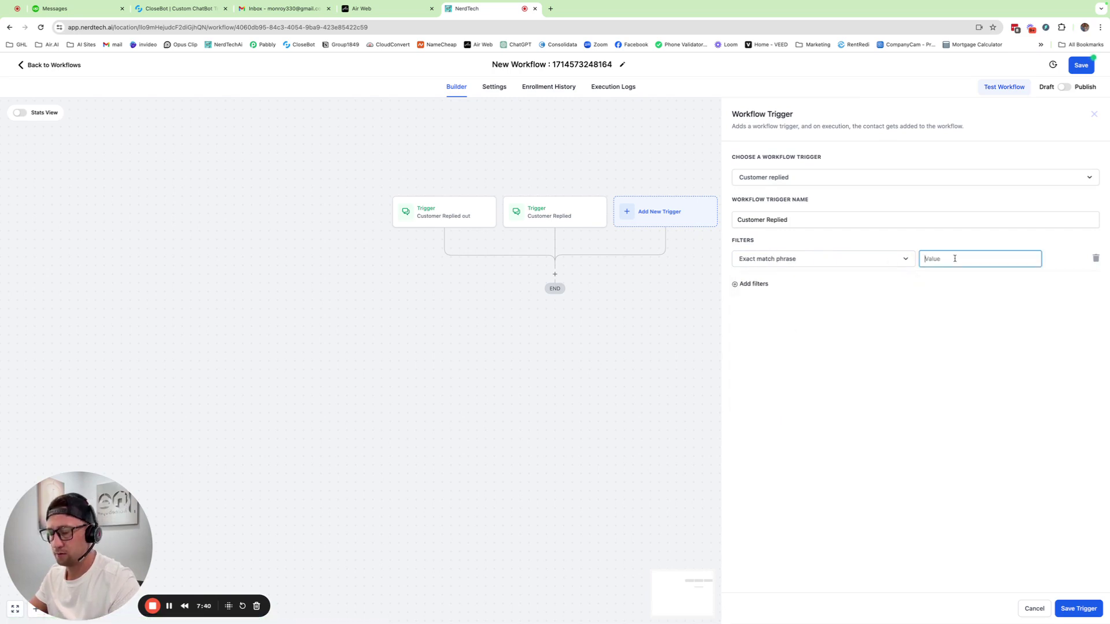
type("Ou")
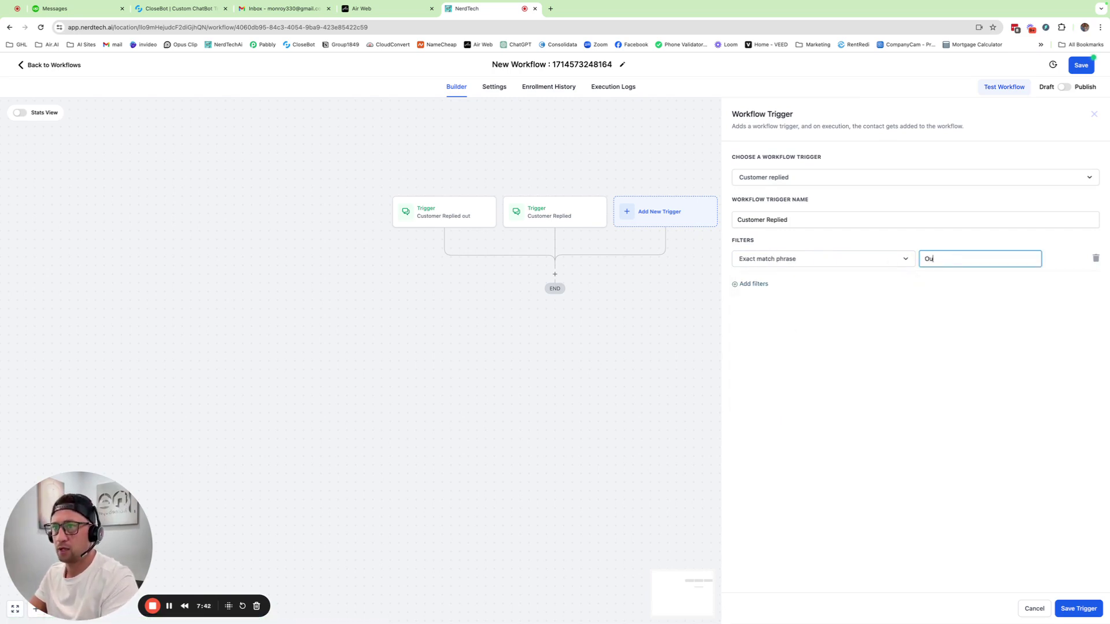
type("t")
left_click(1069, 610)
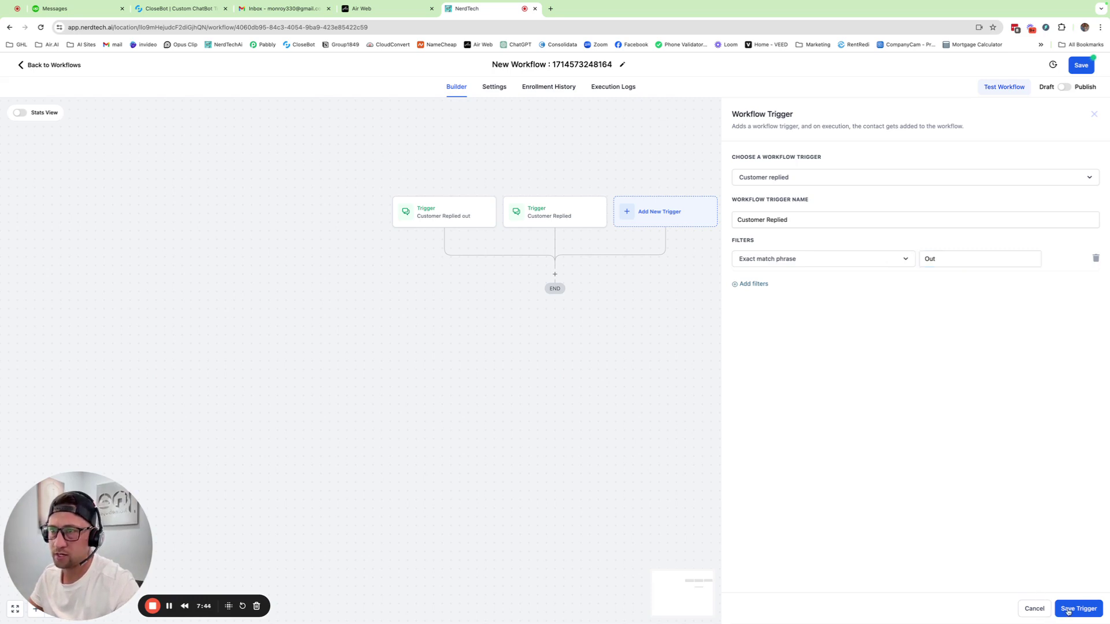
Switch the OUT trigger's filter from Contains phrase to Exact match phrase.
left_click(488, 224)
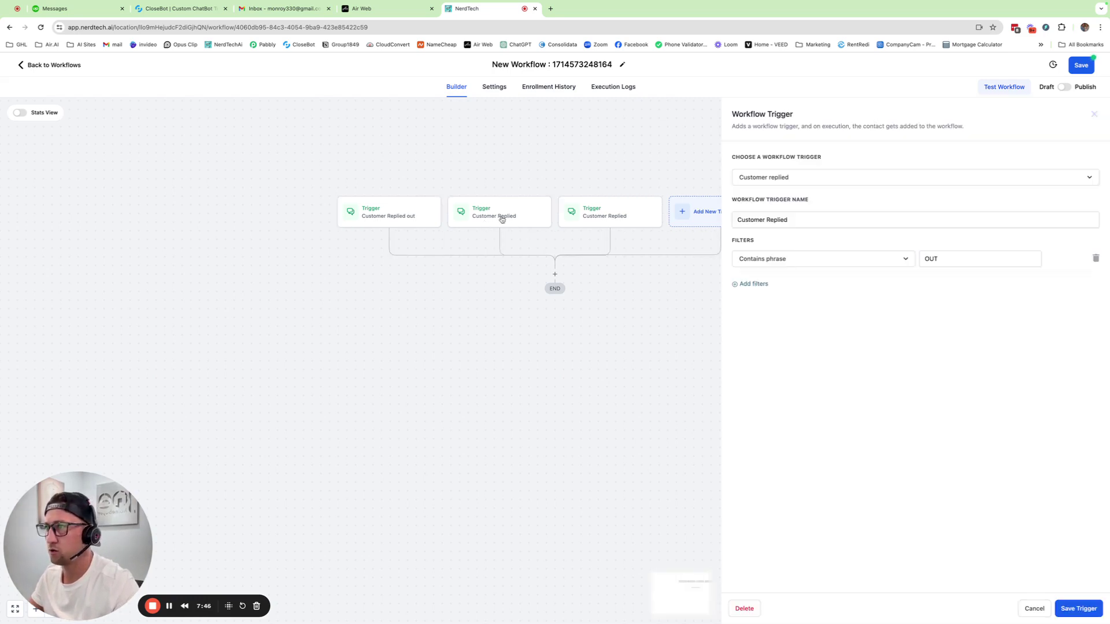
left_click(831, 259)
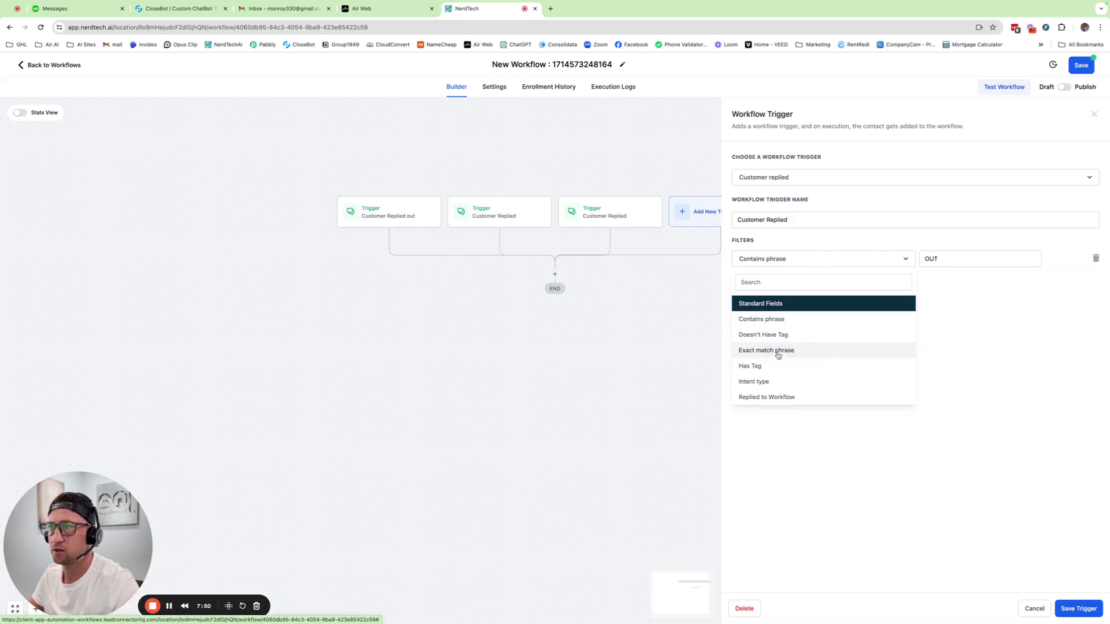
left_click(778, 350)
left_click(948, 259)
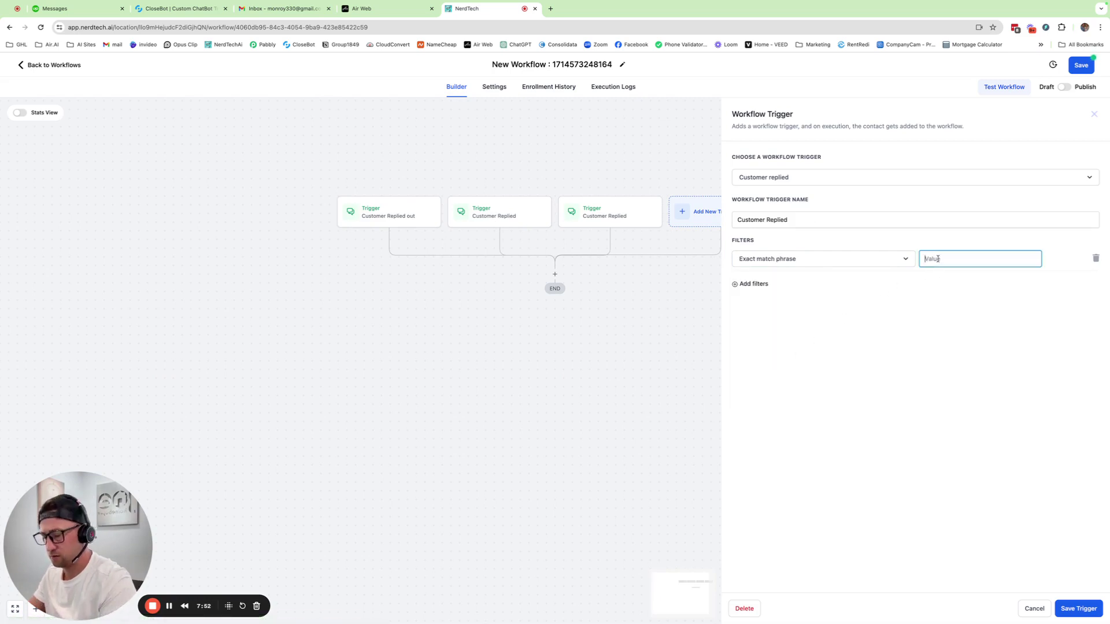
Change the Customer Replied out trigger to an Exact match phrase filter of 'out' and save.
left_click(1079, 607)
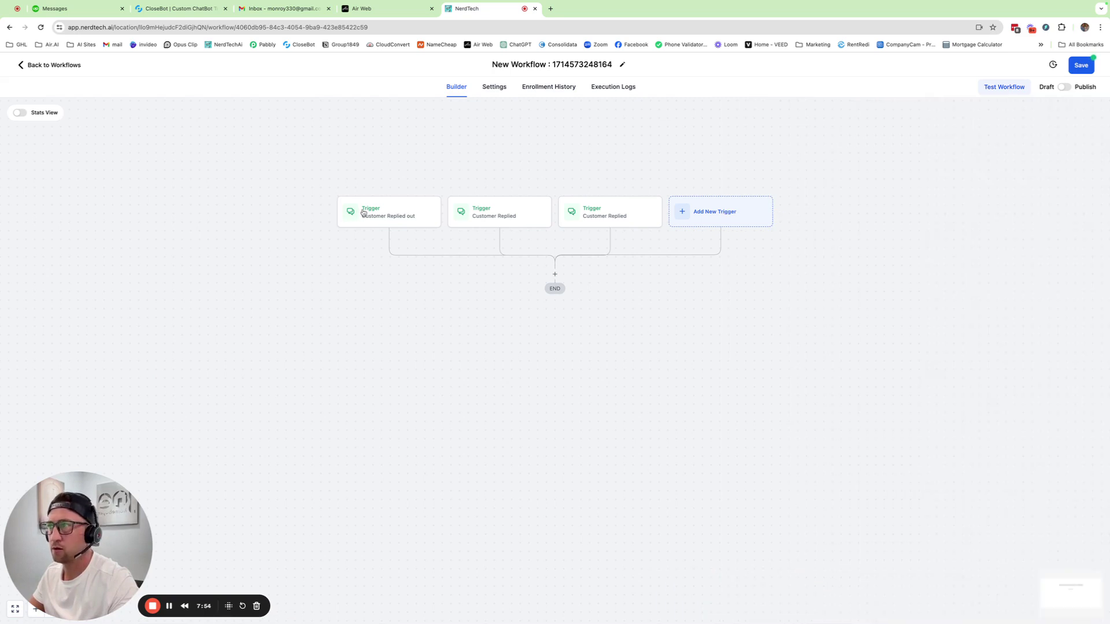
left_click(405, 226)
left_click(848, 258)
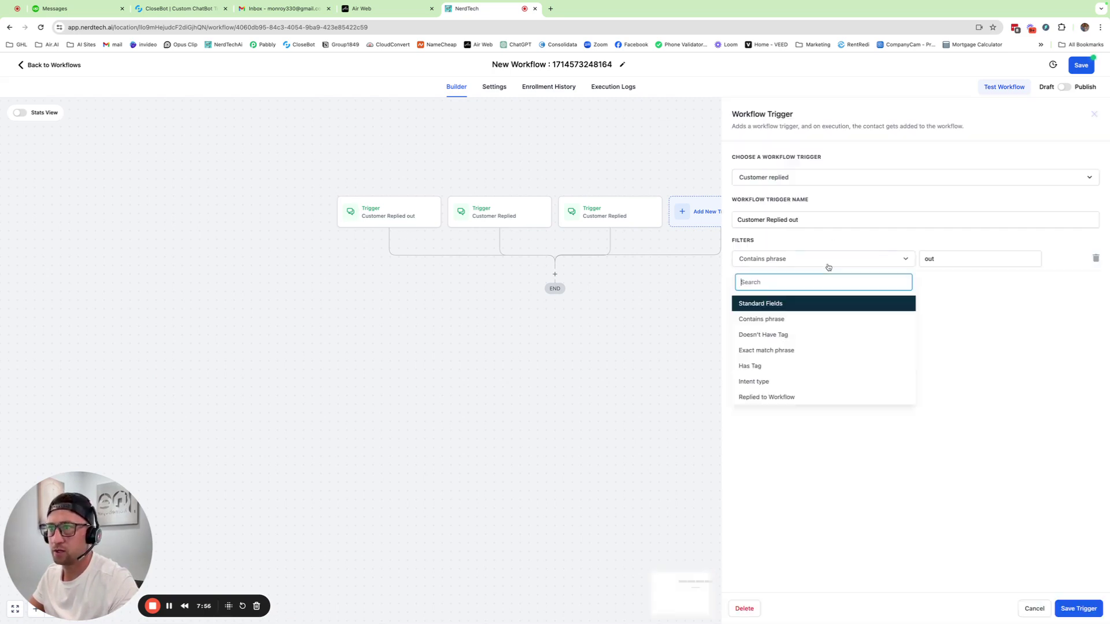
left_click(746, 331)
left_click(945, 260)
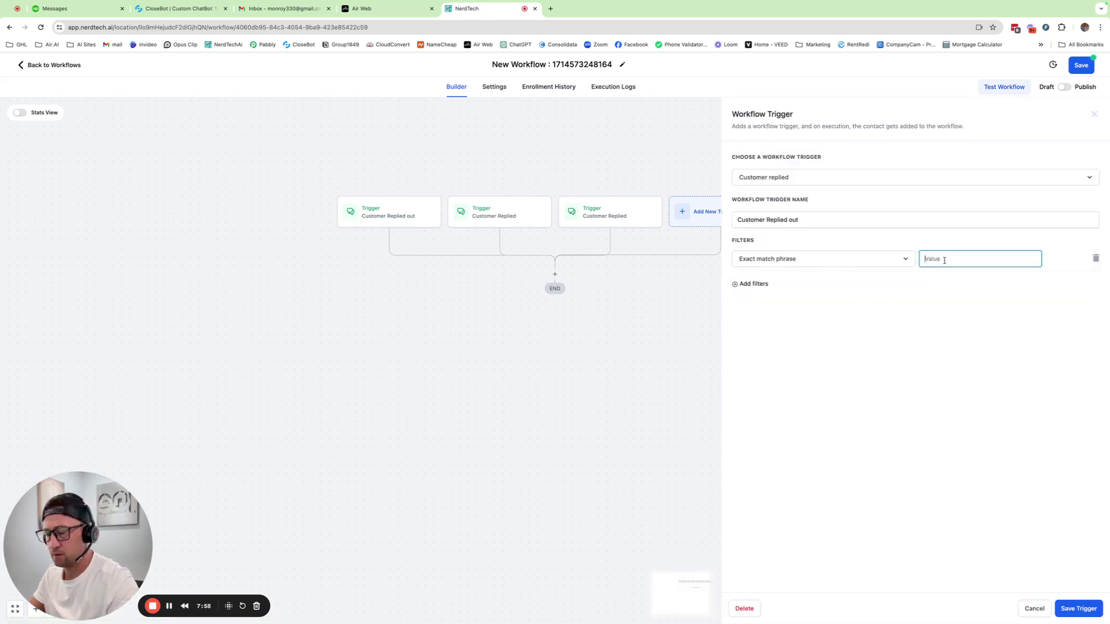
type("out")
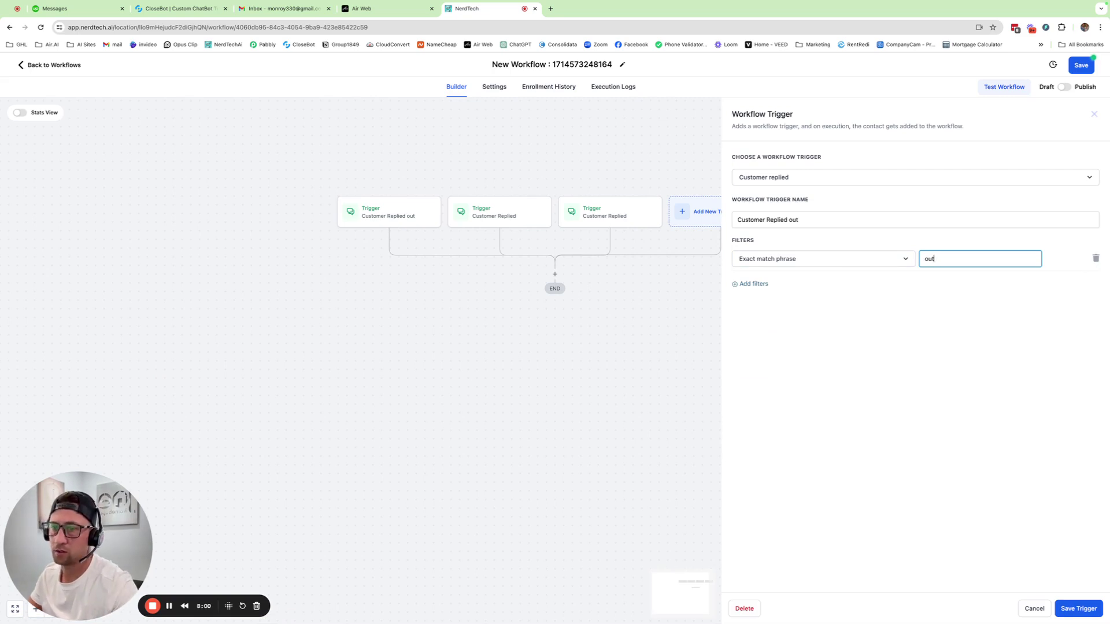
left_click(1078, 609)
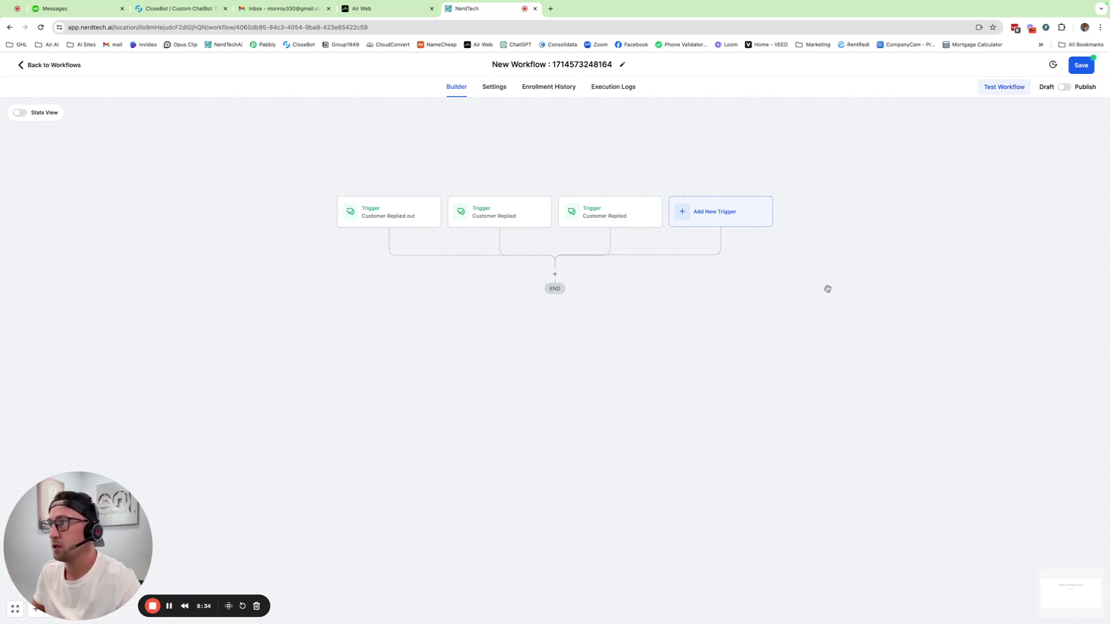
Rename the second trigger to 'Customer Replied OUT', save, and begin renaming the third.
left_click(516, 219)
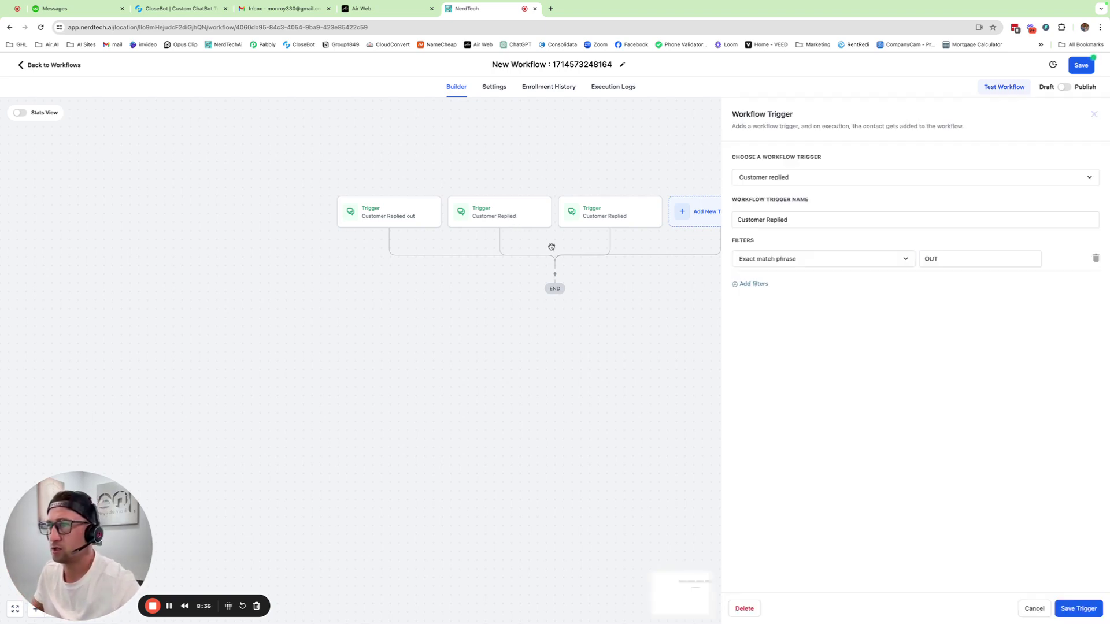
left_click(812, 220)
type("OPUT")
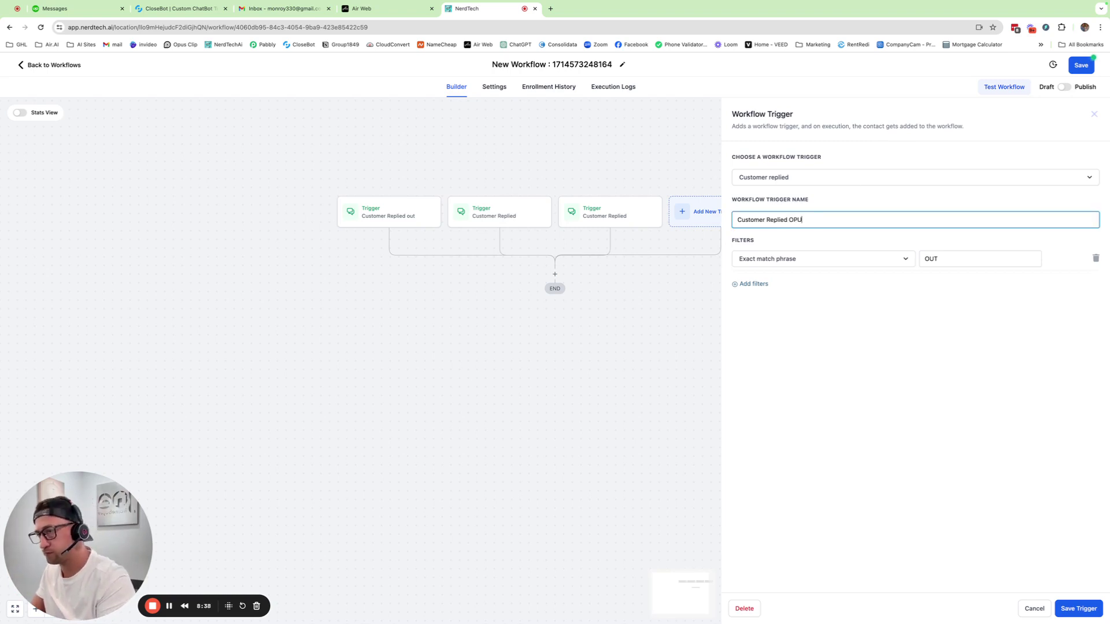
key("BackSpace")
key("BackSpace")
key("BackSpace")
key("BackSpace")
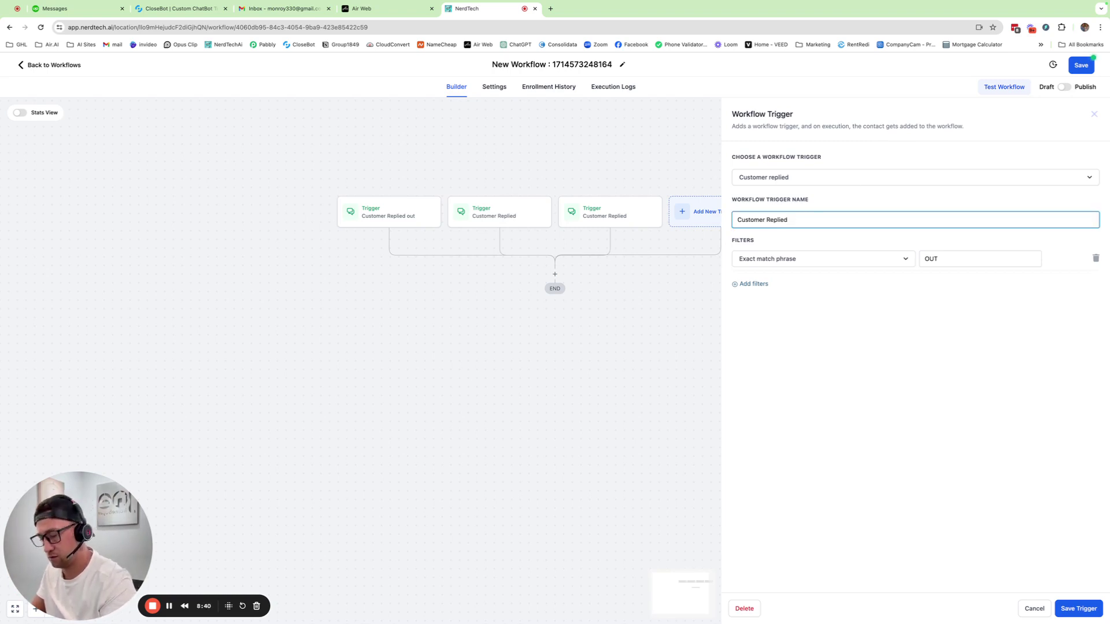
type("OUT")
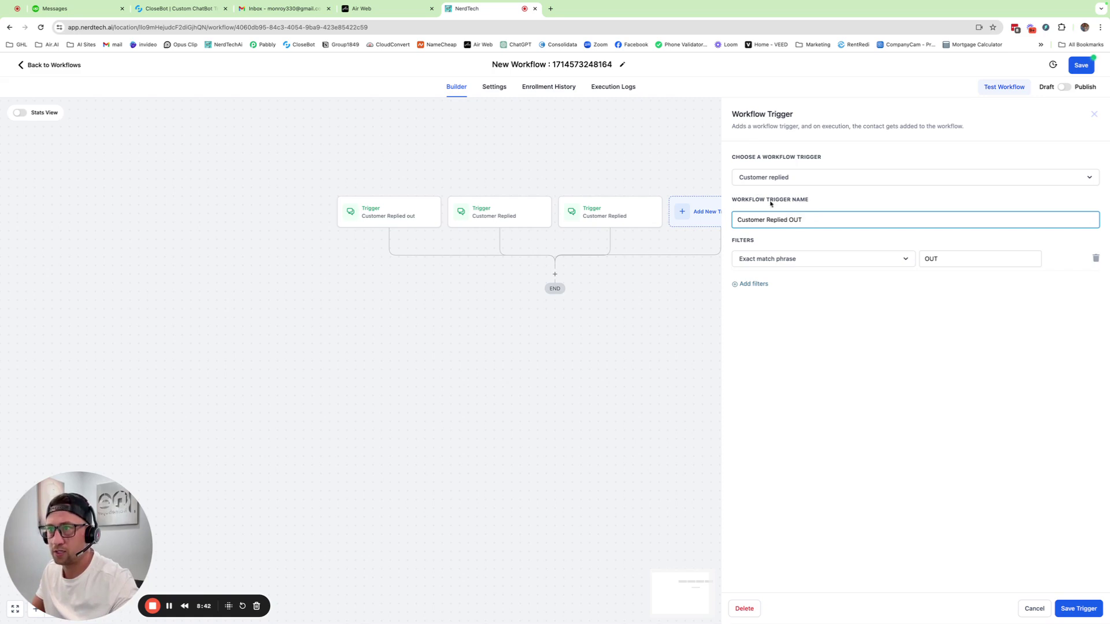
left_click(1071, 613)
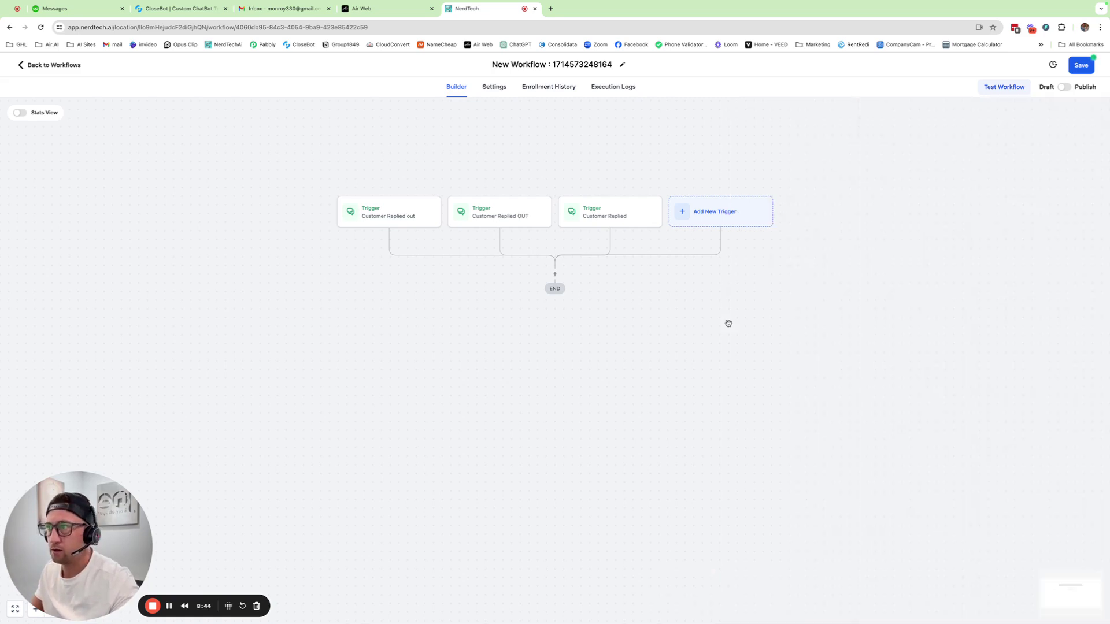
left_click(579, 215)
left_click(818, 219)
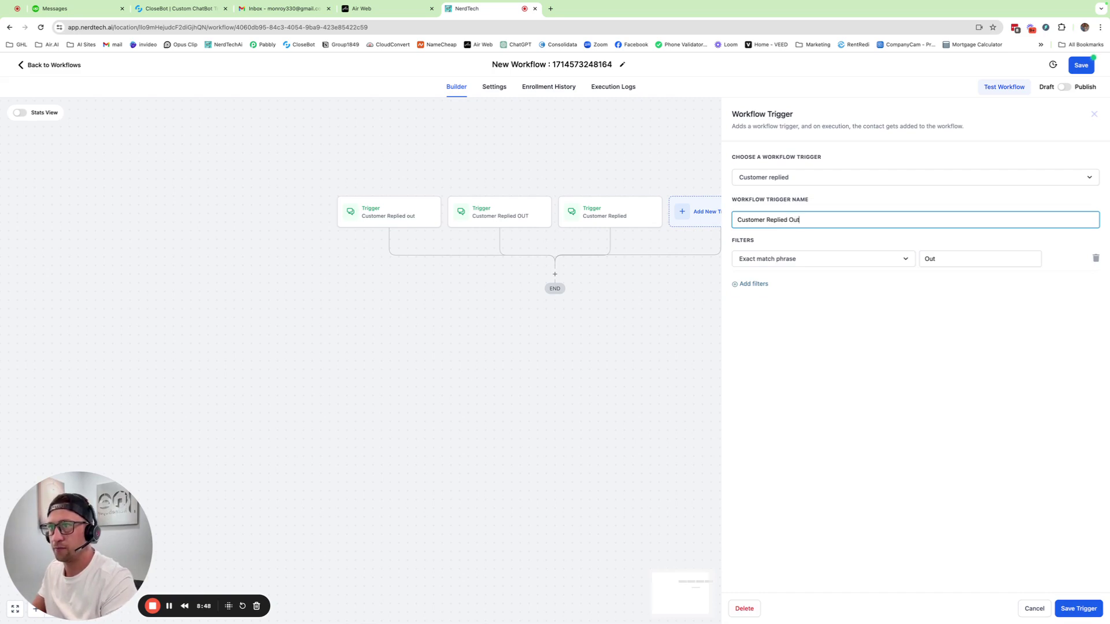
left_click(1076, 609)
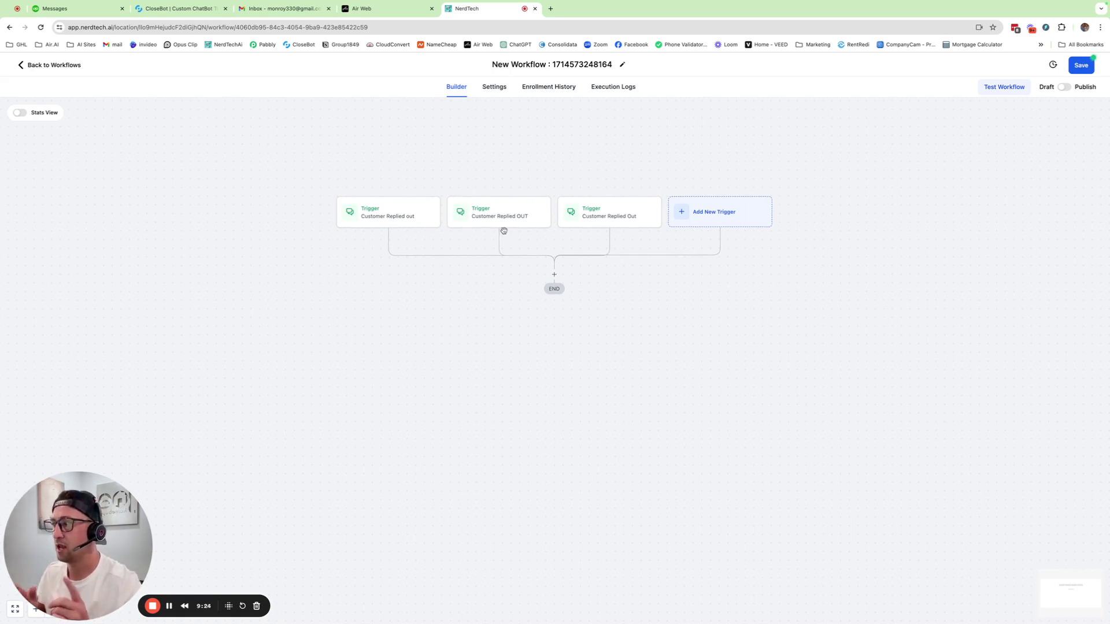
Add an Enable/Disable DND action that enables DND for the SMS channel only.
left_click(554, 276)
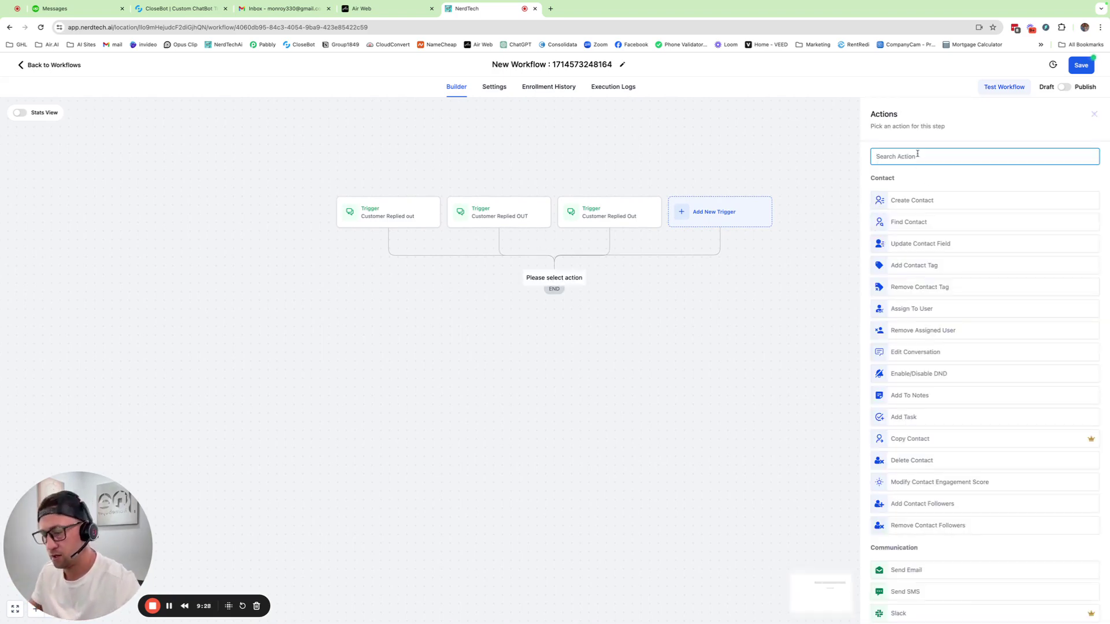
type("dnd")
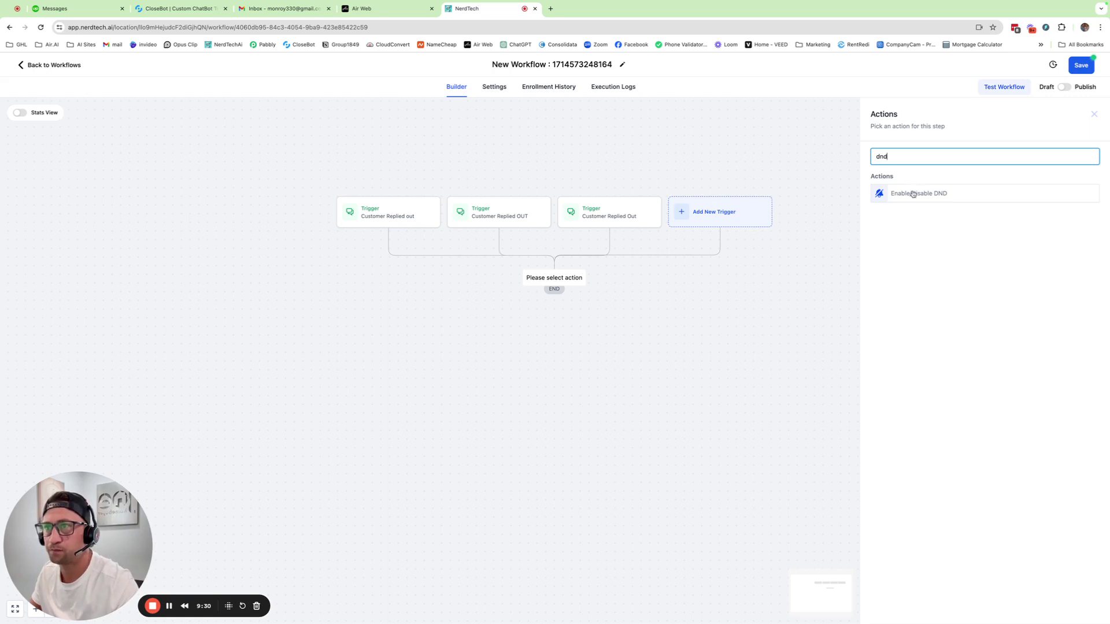
left_click(913, 193)
left_click(895, 211)
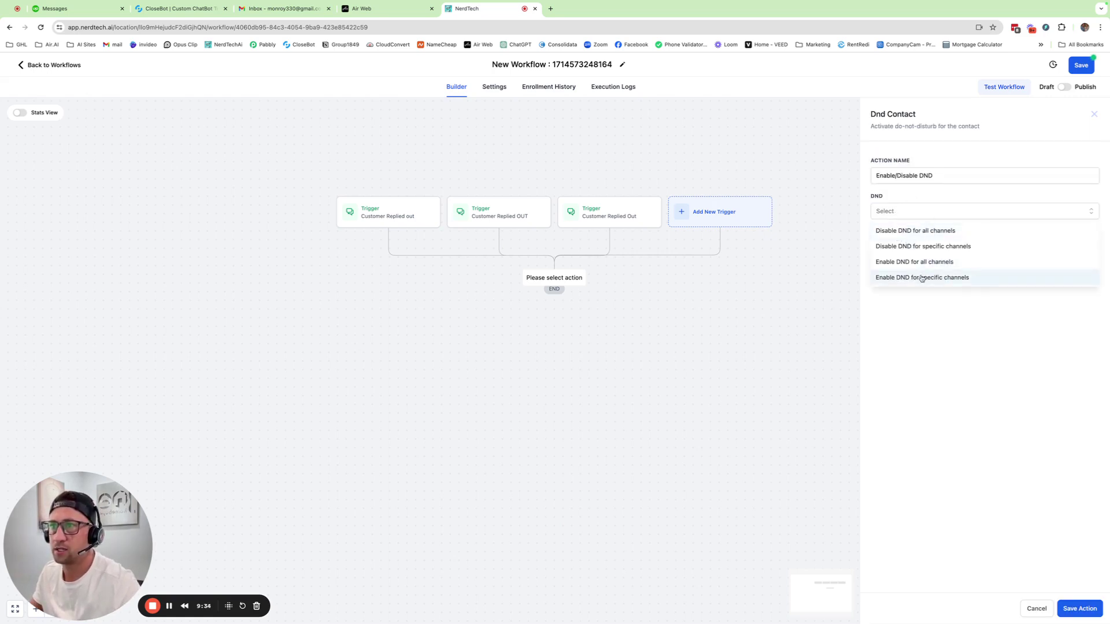
left_click(920, 279)
left_click(920, 249)
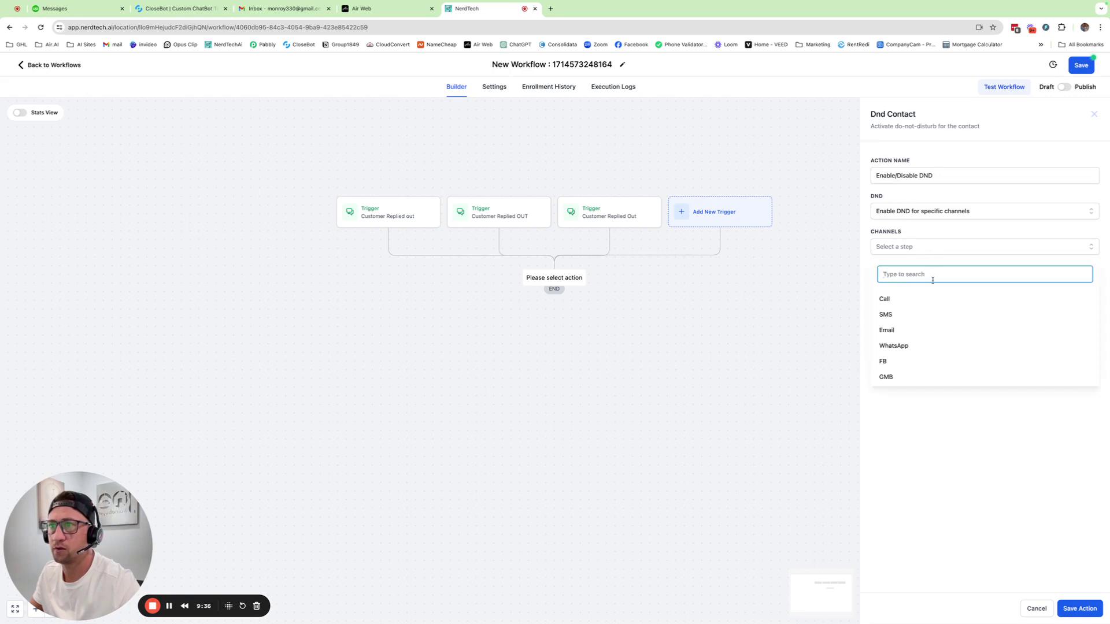
left_click(900, 315)
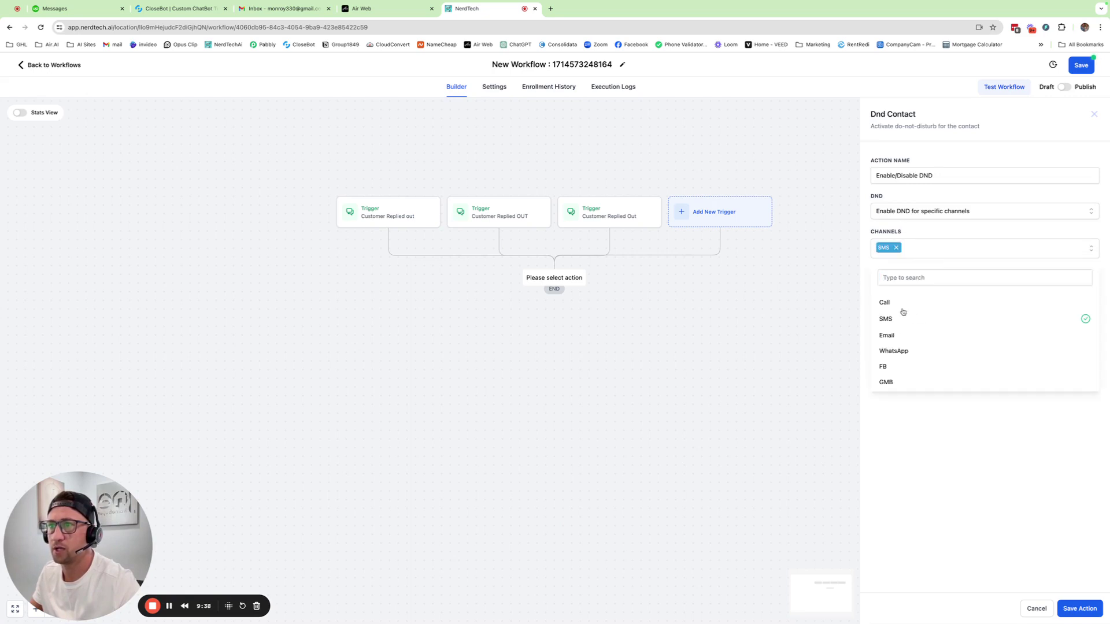
left_click(967, 489)
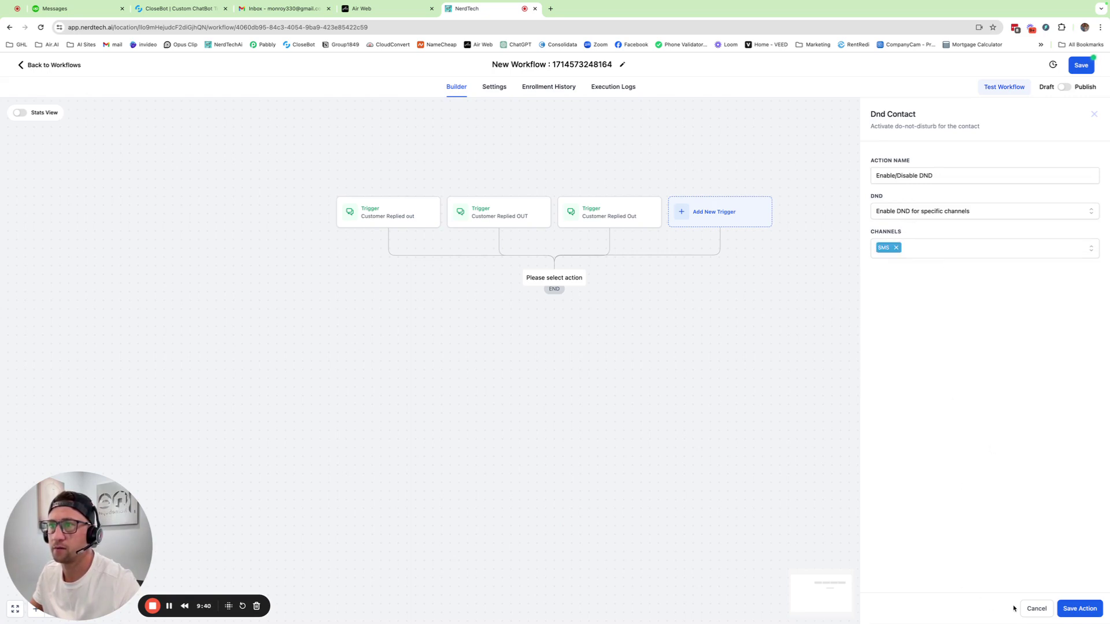
left_click(1079, 608)
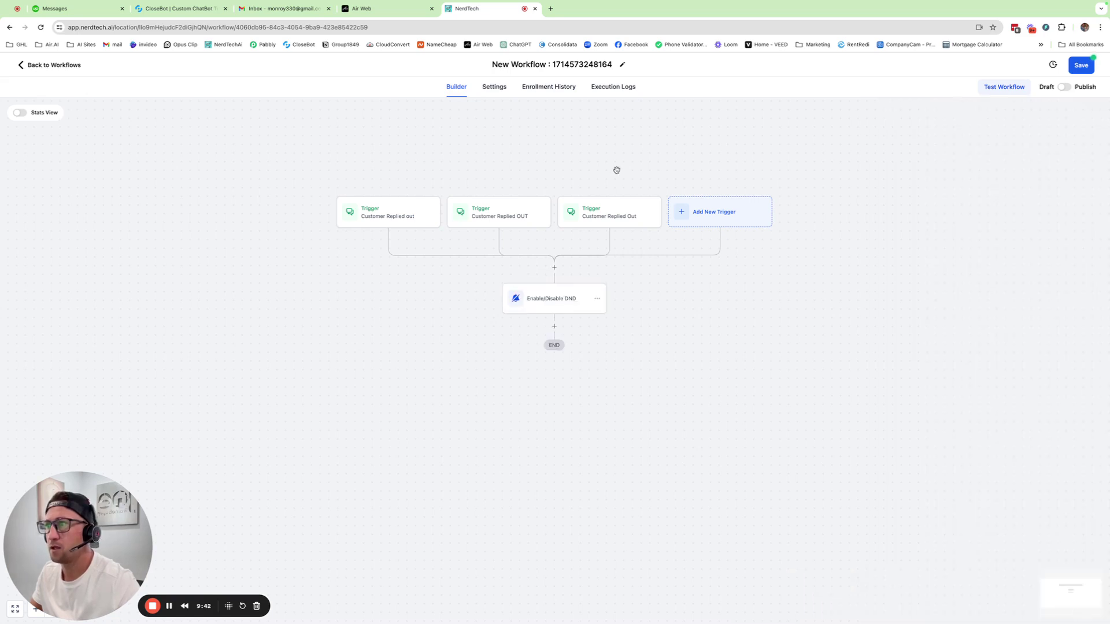
Add a Reply channel filter set to SMS on the Customer Replied out trigger.
left_click(408, 218)
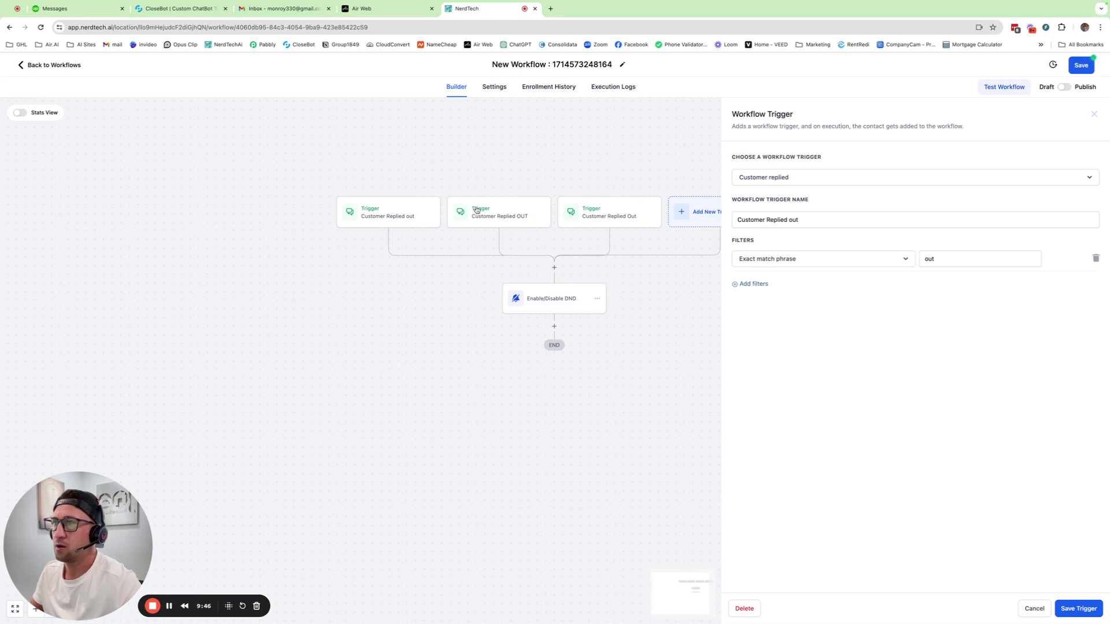
left_click(843, 266)
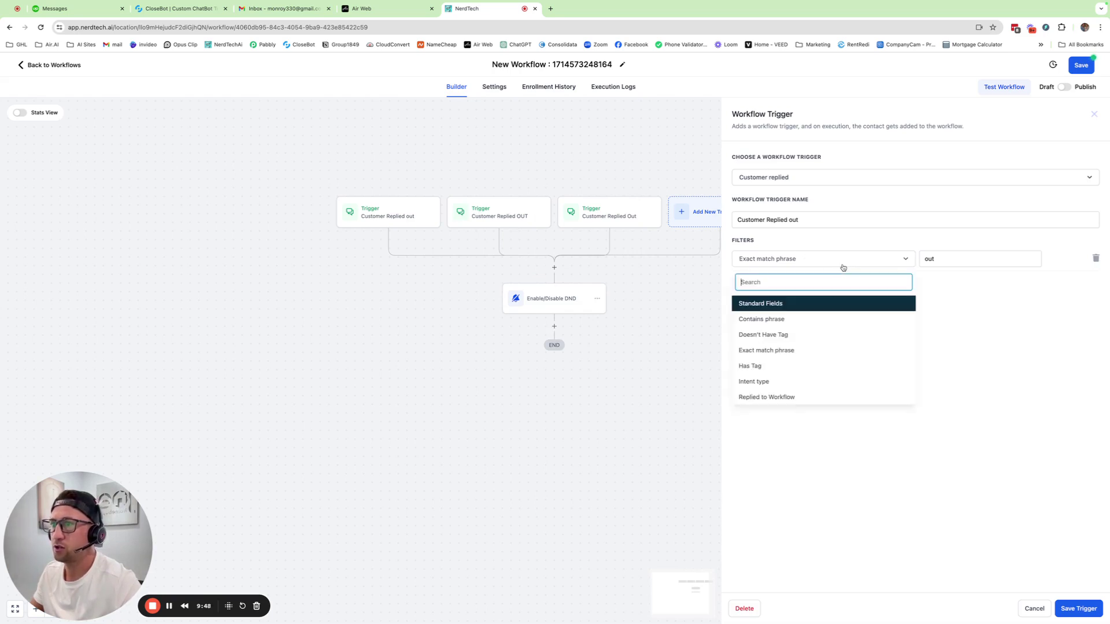
scroll(822, 353, "down", 3)
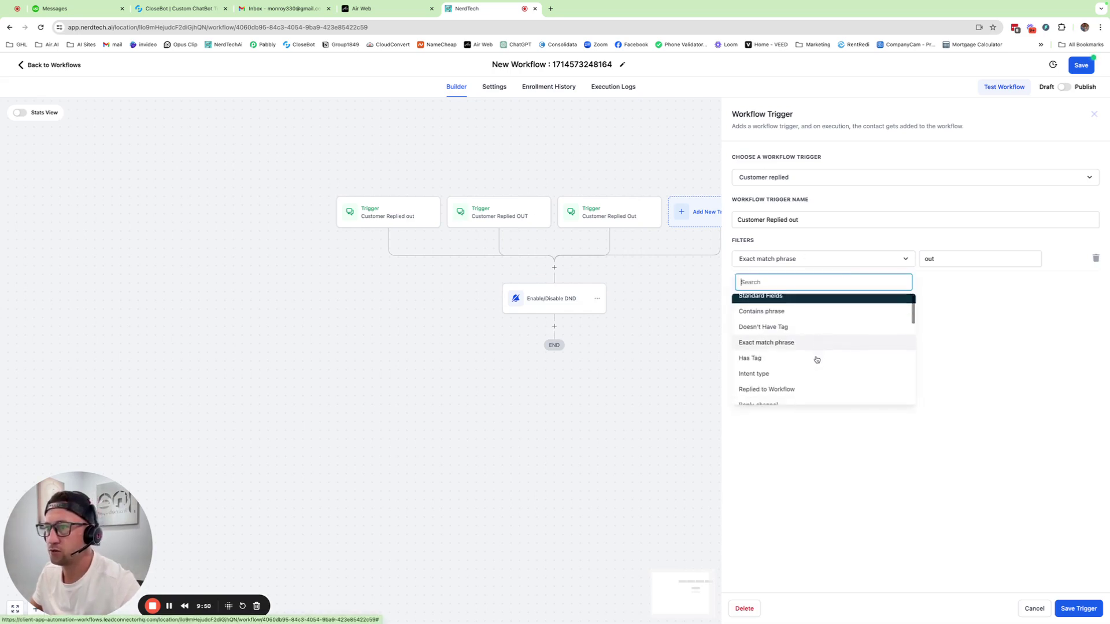
left_click(765, 349)
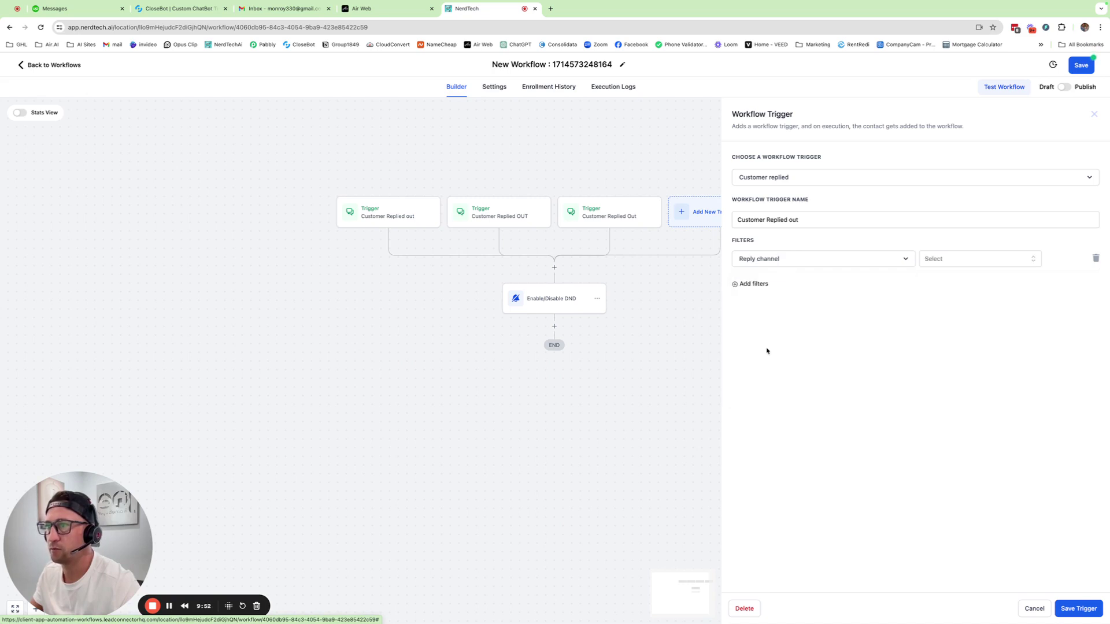
left_click(978, 258)
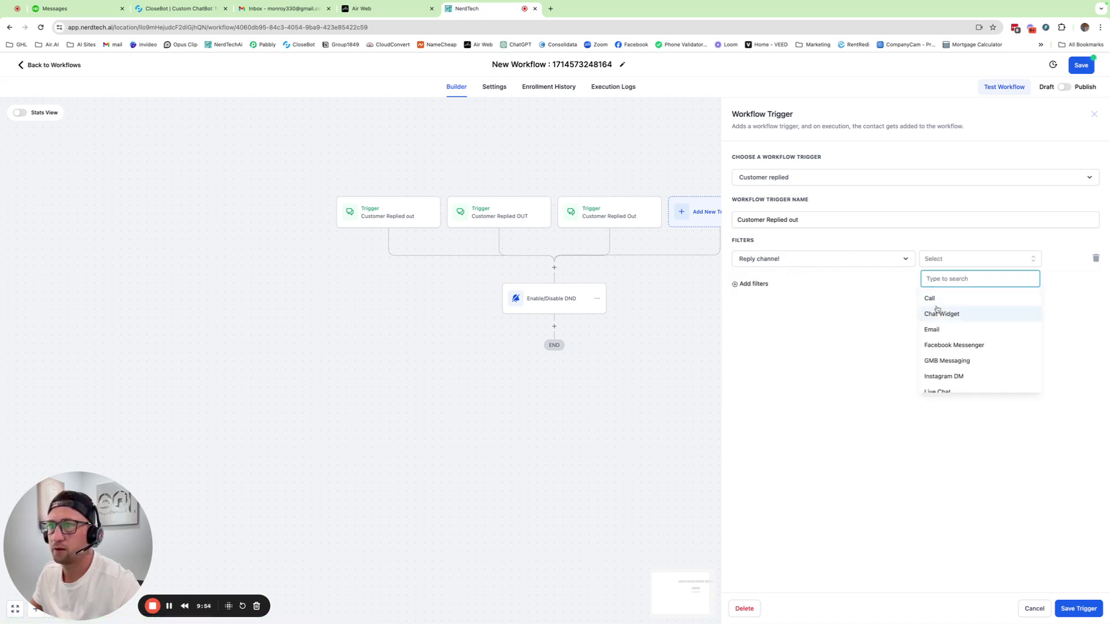
scroll(956, 352, "down", 1)
left_click(945, 369)
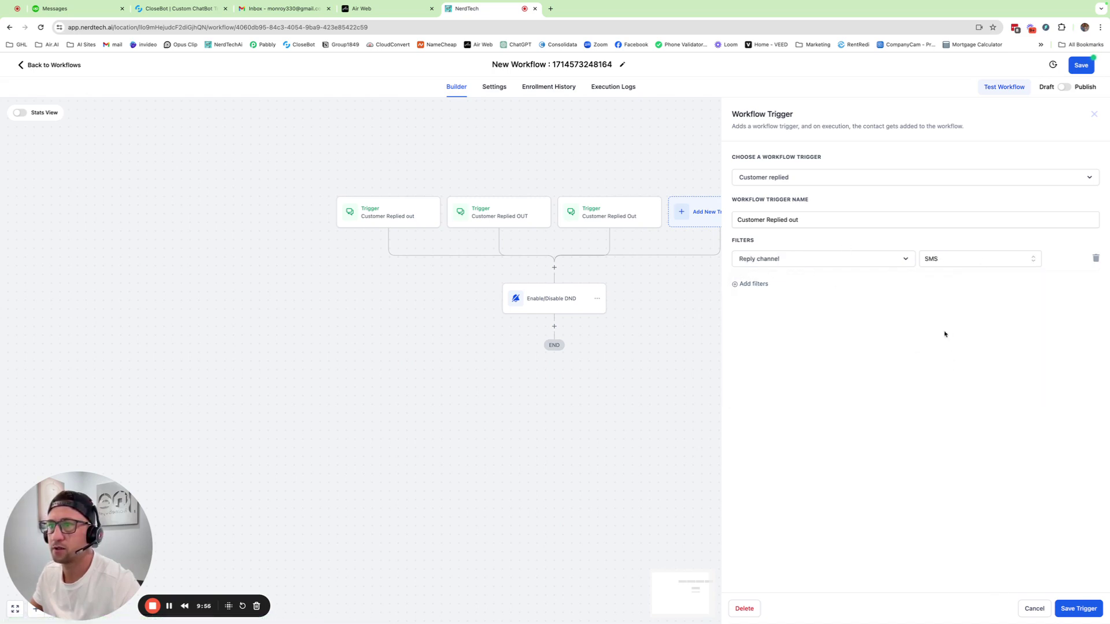
left_click(932, 261)
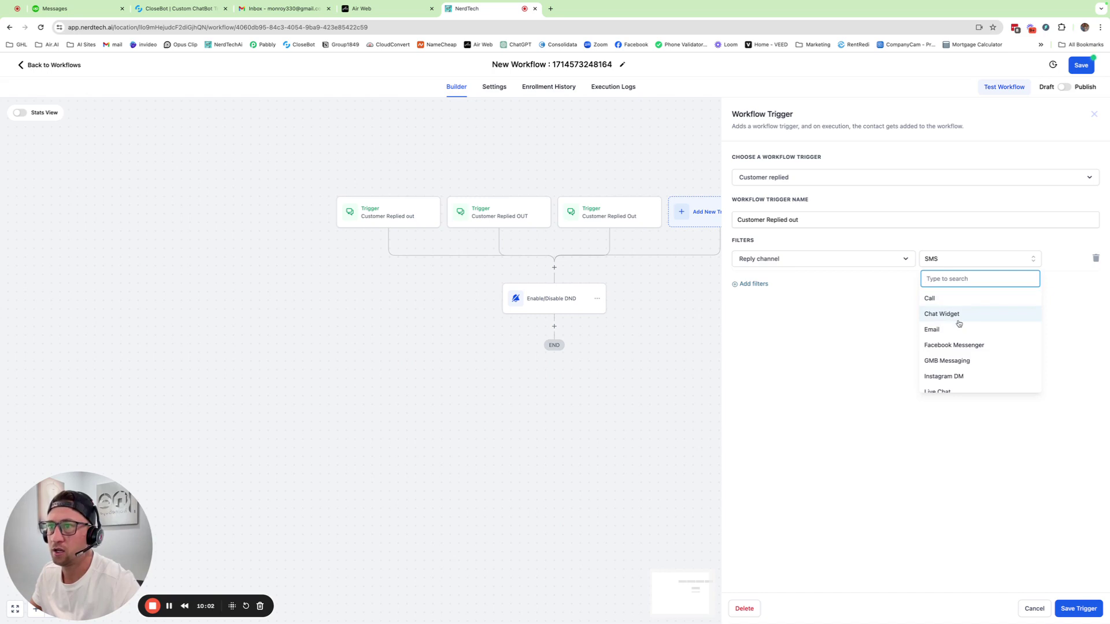
scroll(978, 345, "down", 2)
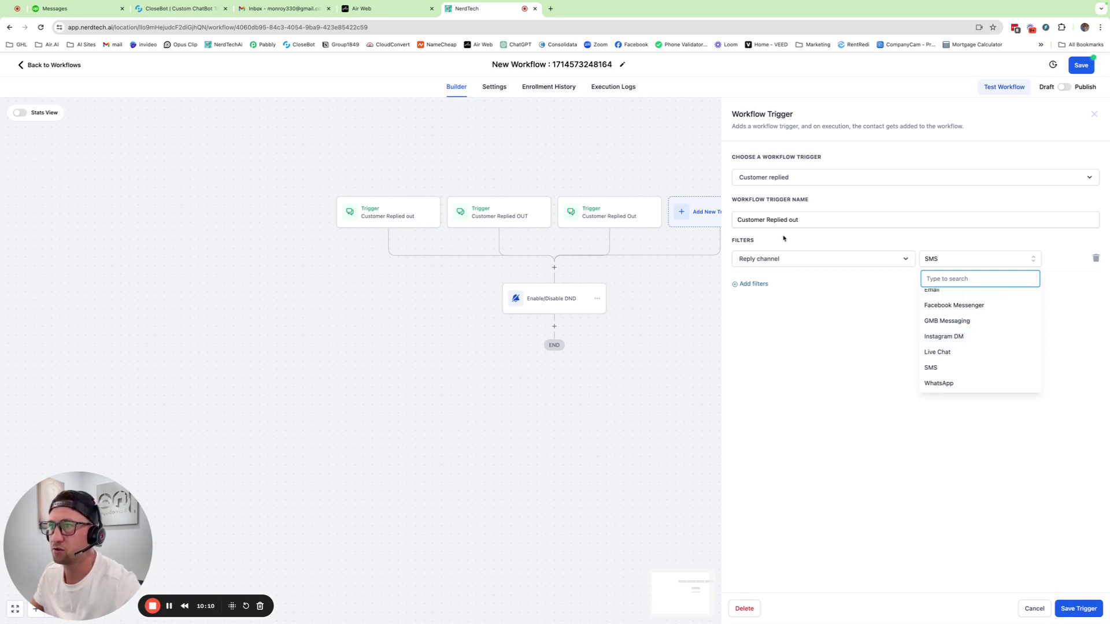
left_click(856, 324)
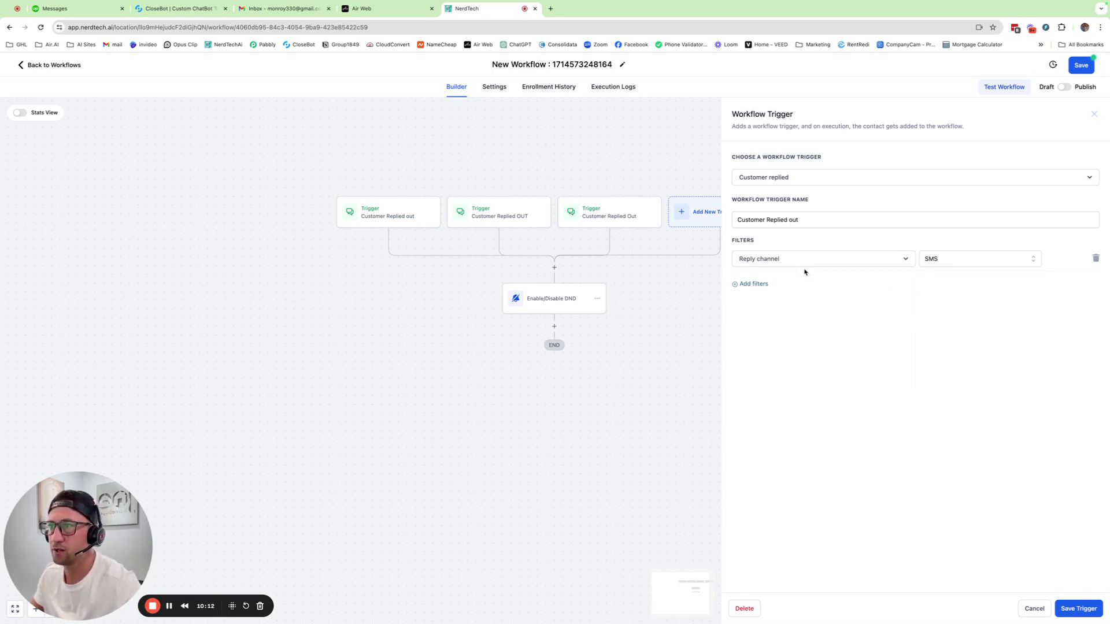
Add a second filter matching the exact phrase 'out'.
left_click(759, 284)
left_click(757, 286)
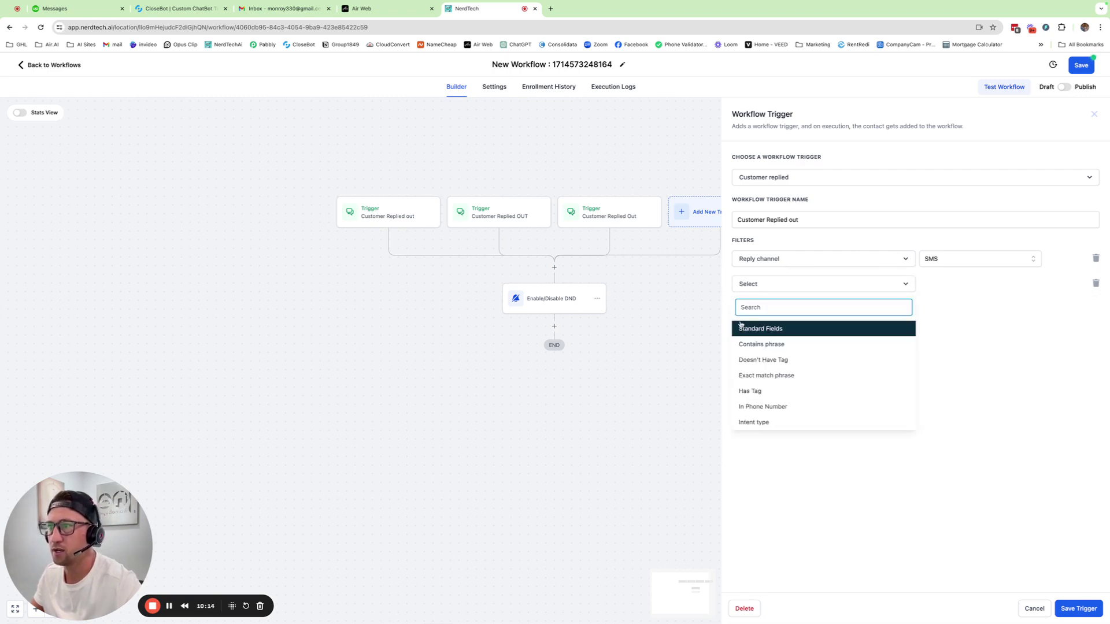
left_click(787, 375)
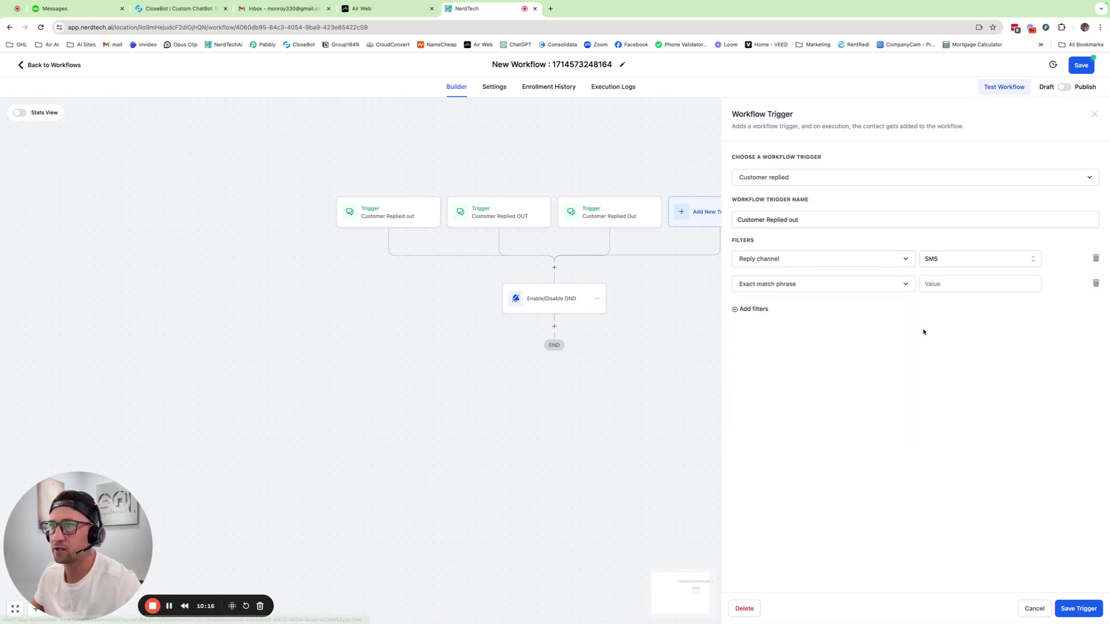
left_click(940, 281)
type("ou")
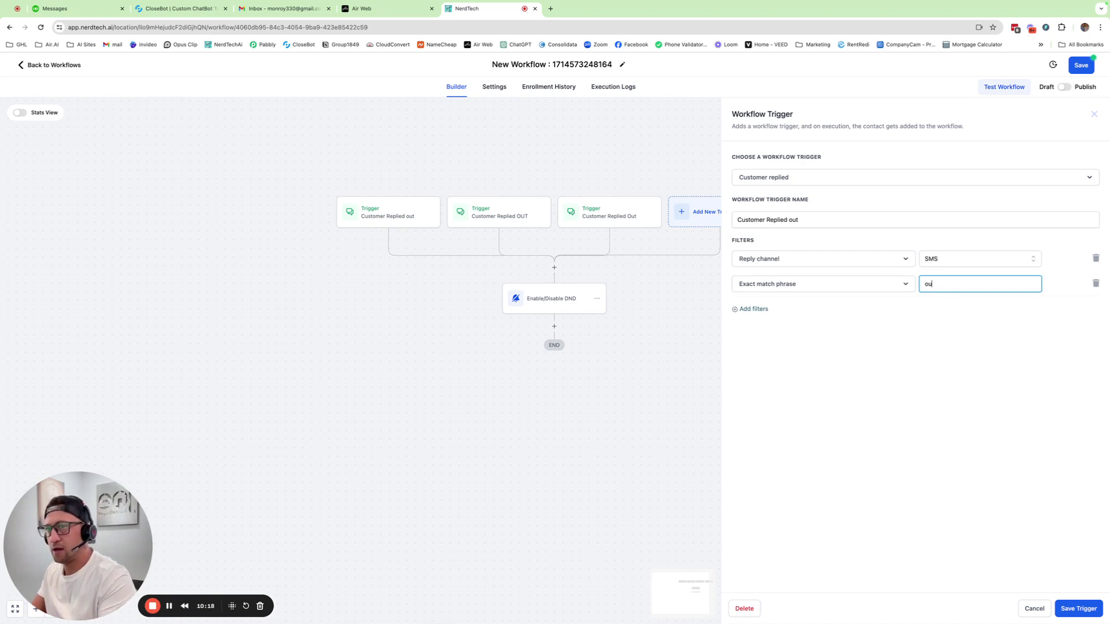
type("t")
left_click(1071, 606)
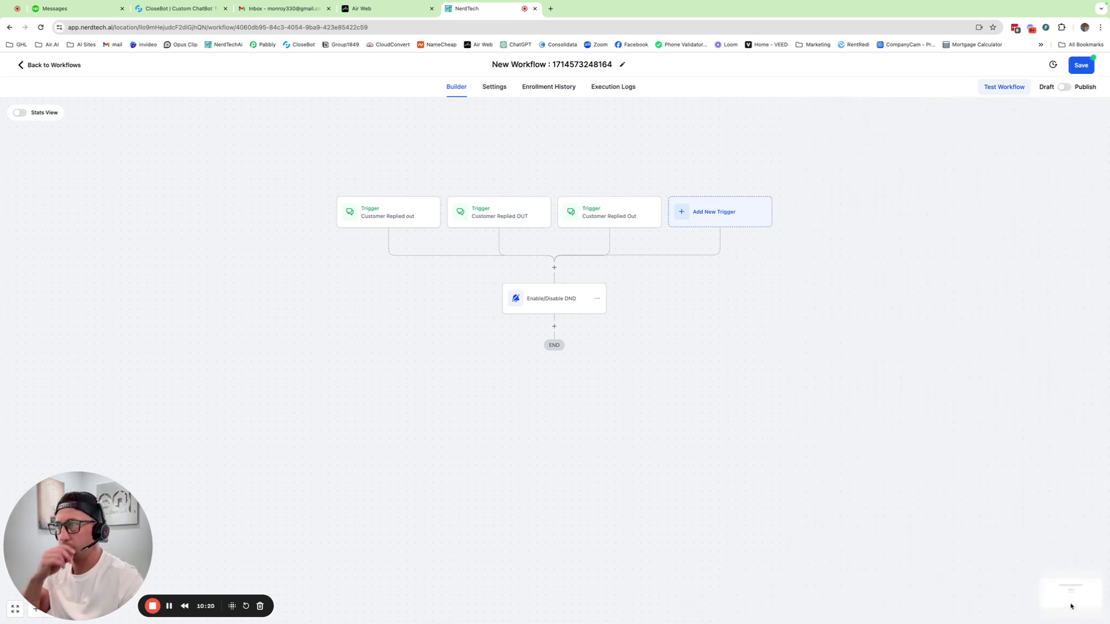
left_click(500, 215)
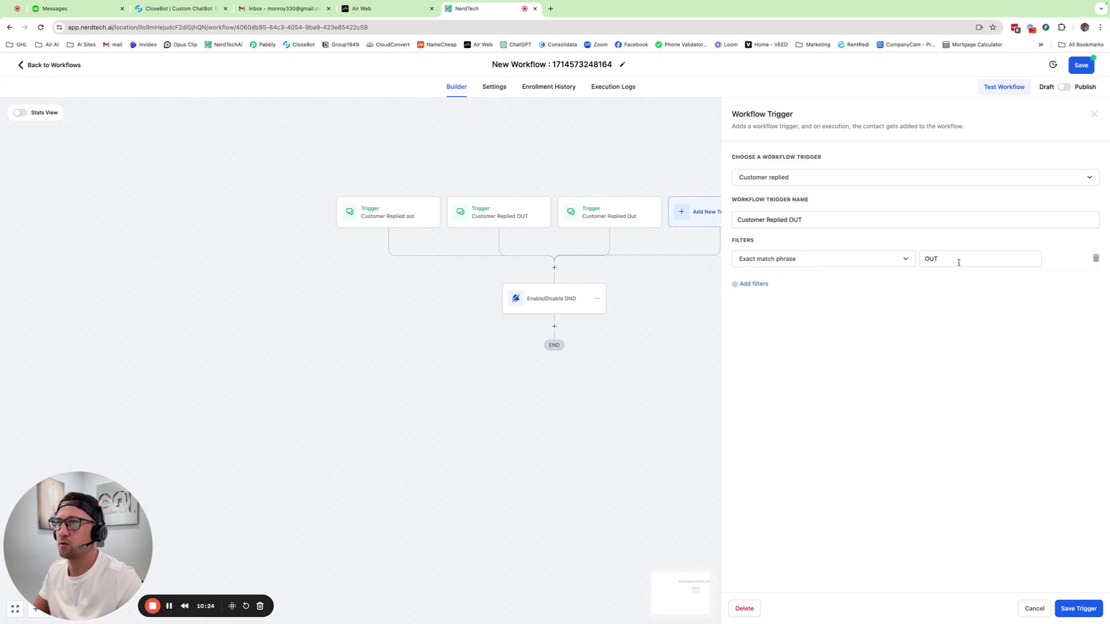
left_click(584, 221)
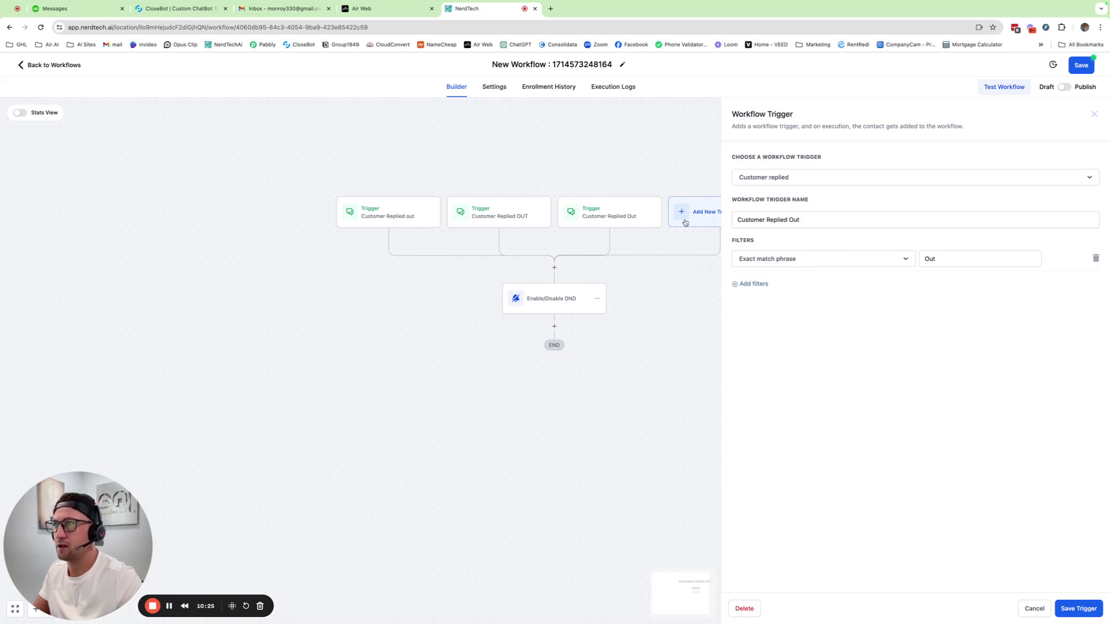
left_click(392, 205)
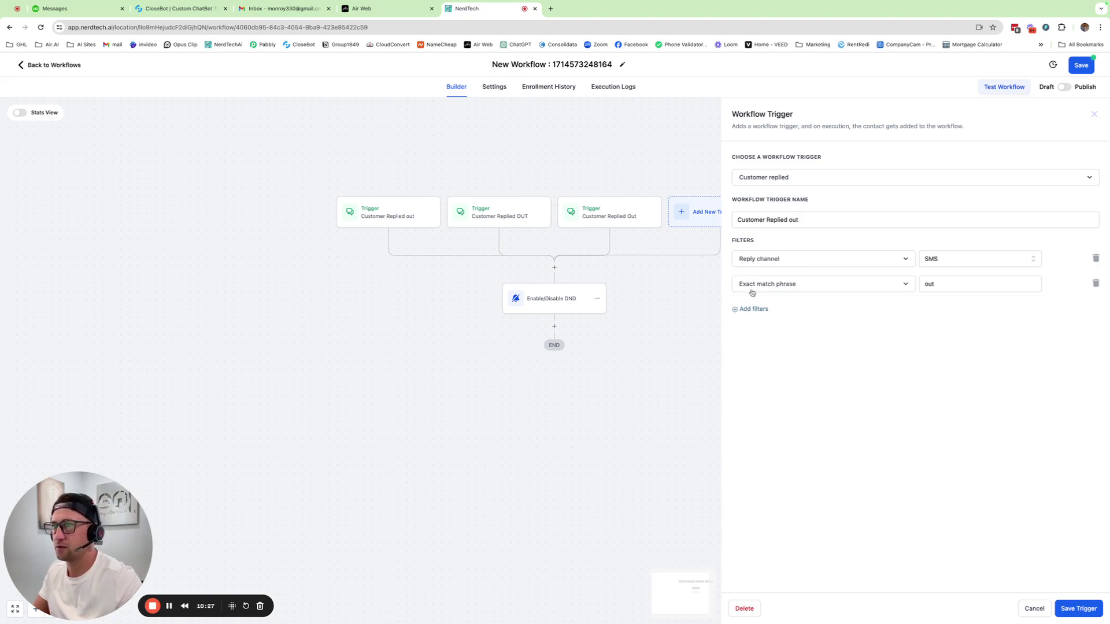
left_click(1034, 609)
scroll(658, 324, "down", 2)
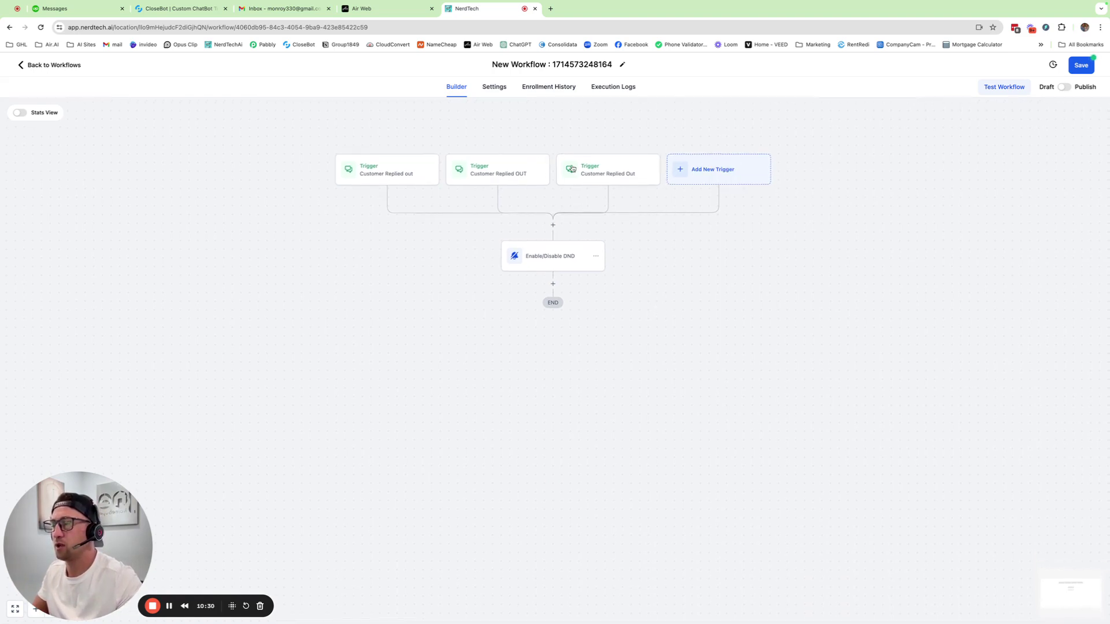
left_click(576, 270)
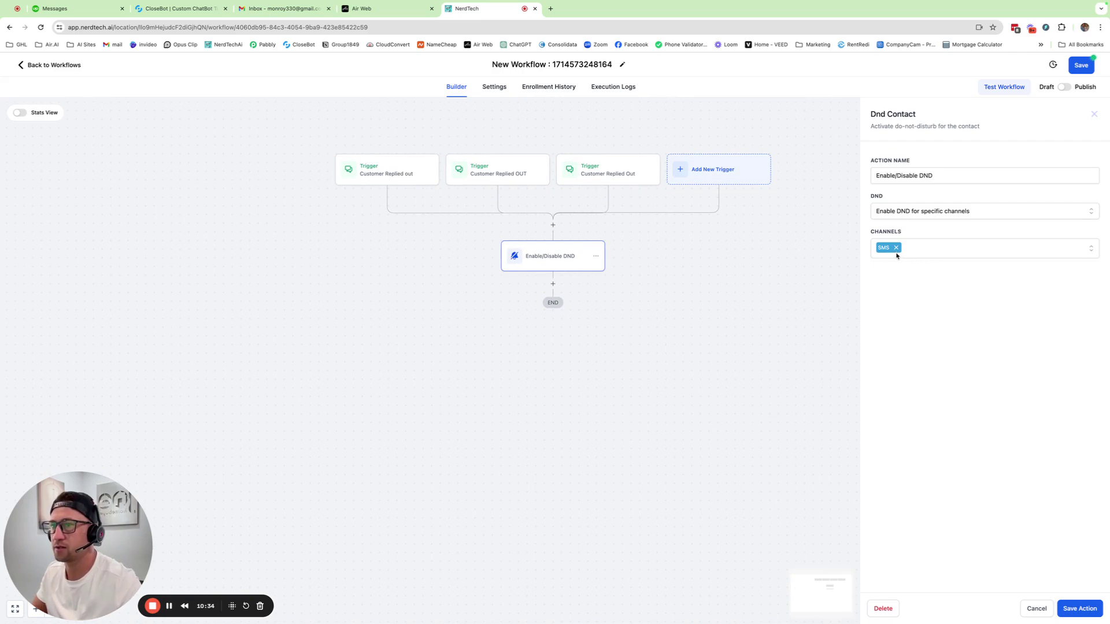
left_click(942, 248)
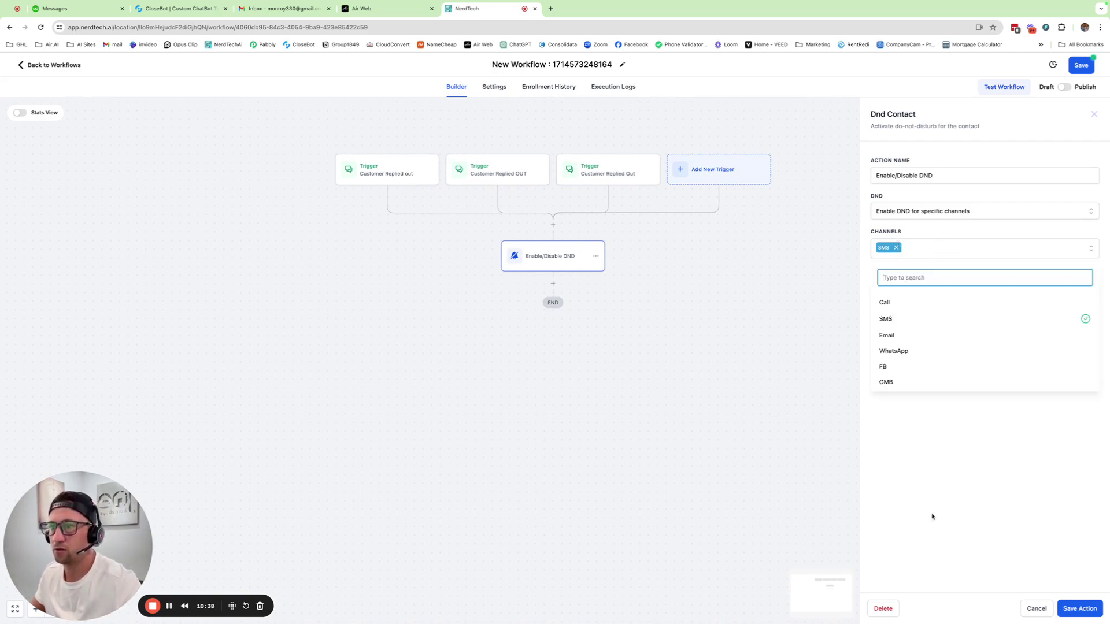
left_click(940, 543)
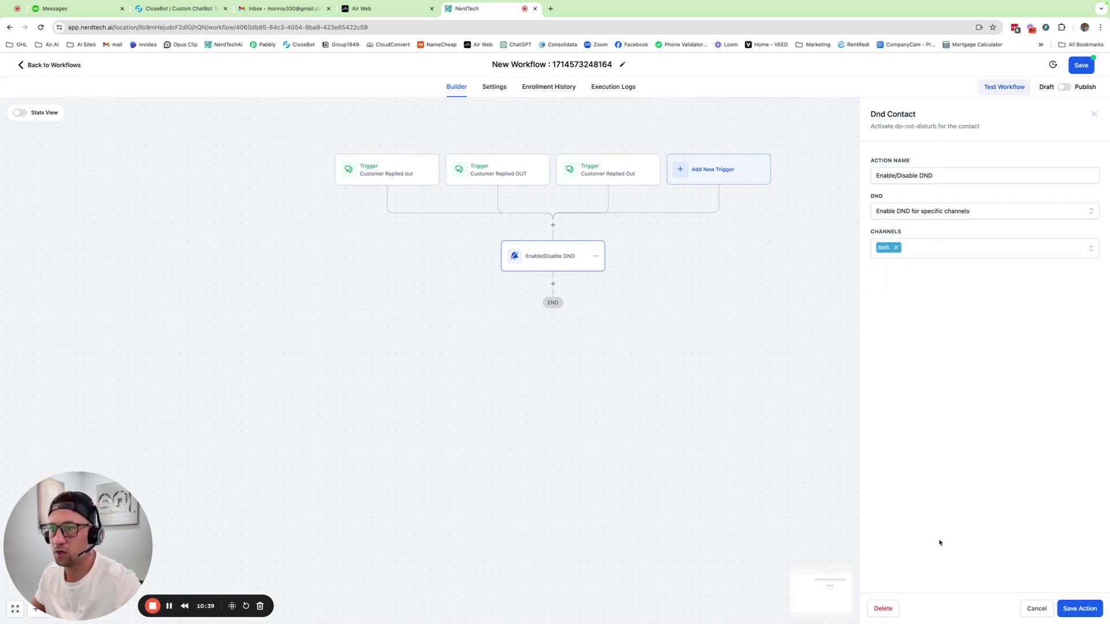
left_click(1037, 609)
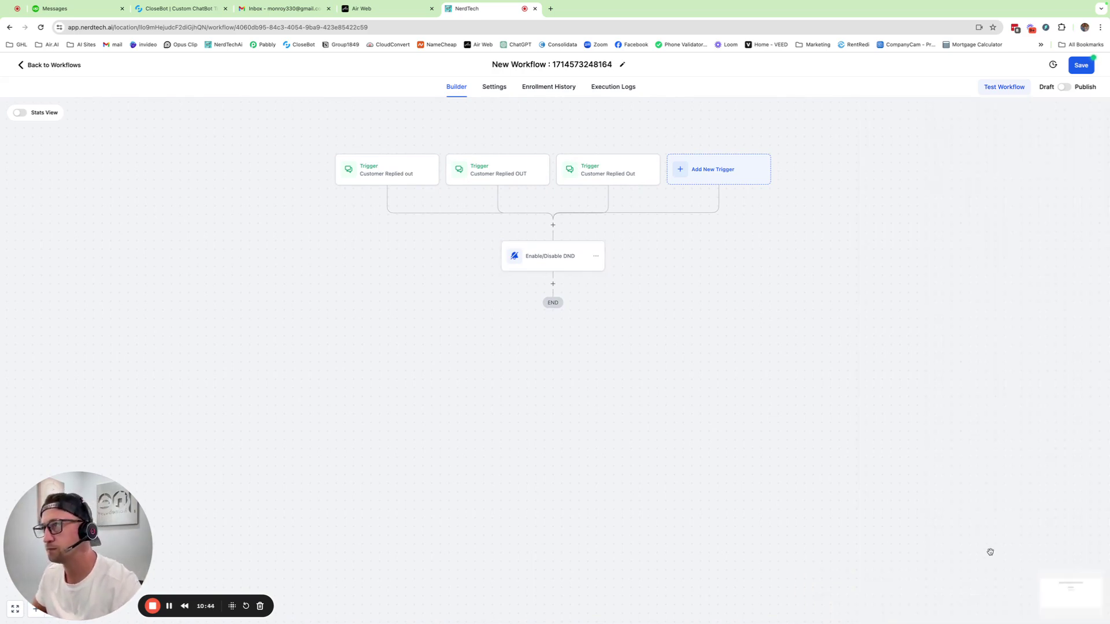
Rename the workflow 'Reply out message dnds contact', switch it to Publish, and save.
left_click(526, 65)
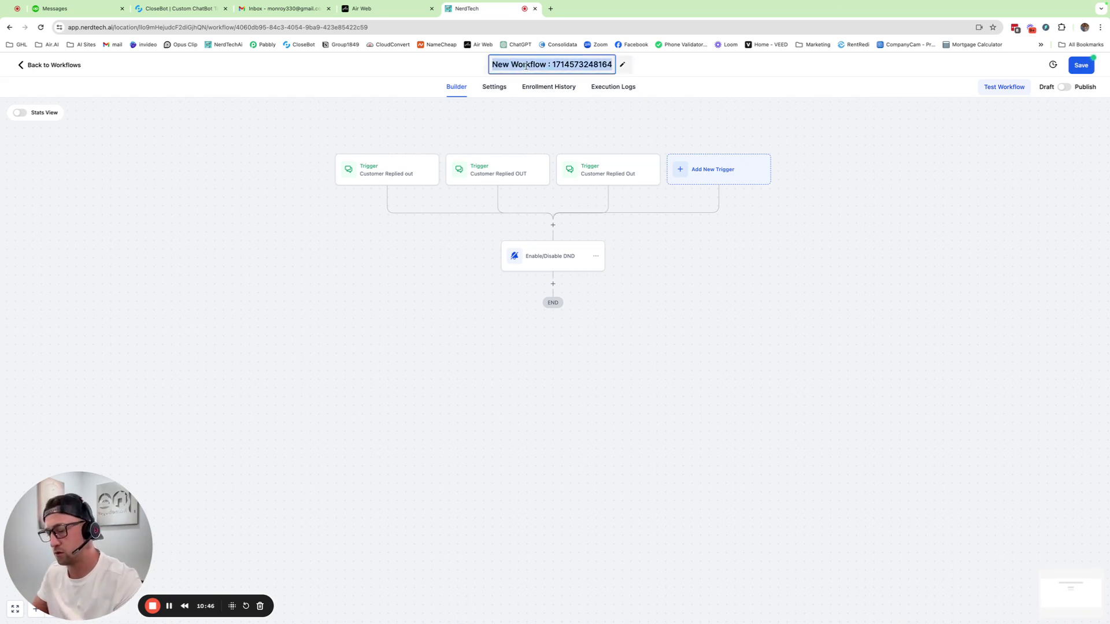
type("Re")
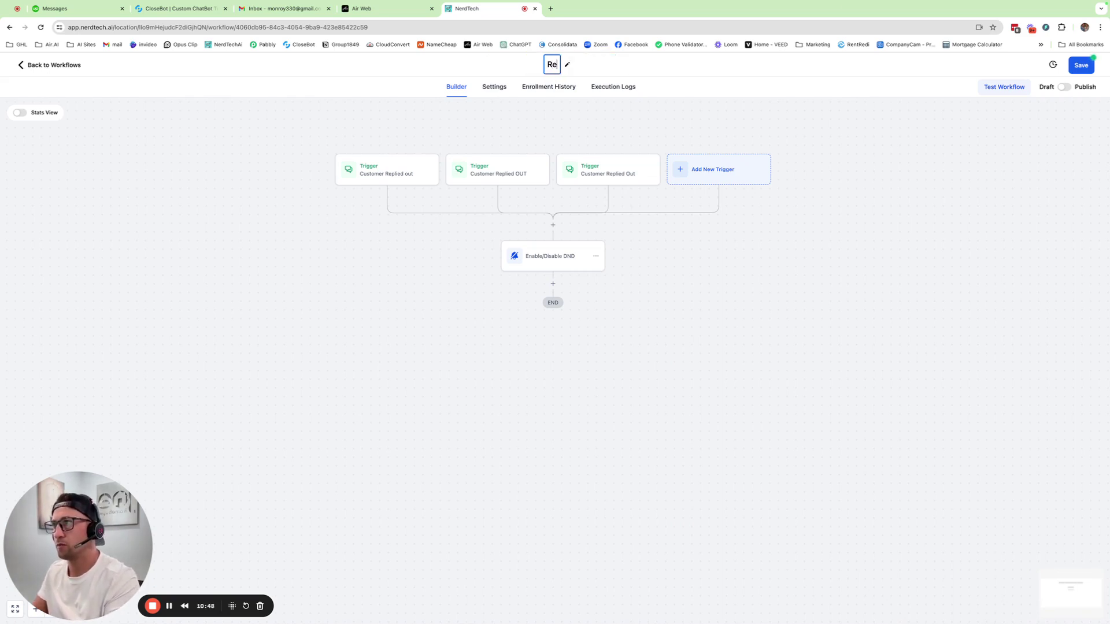
type("ply out me")
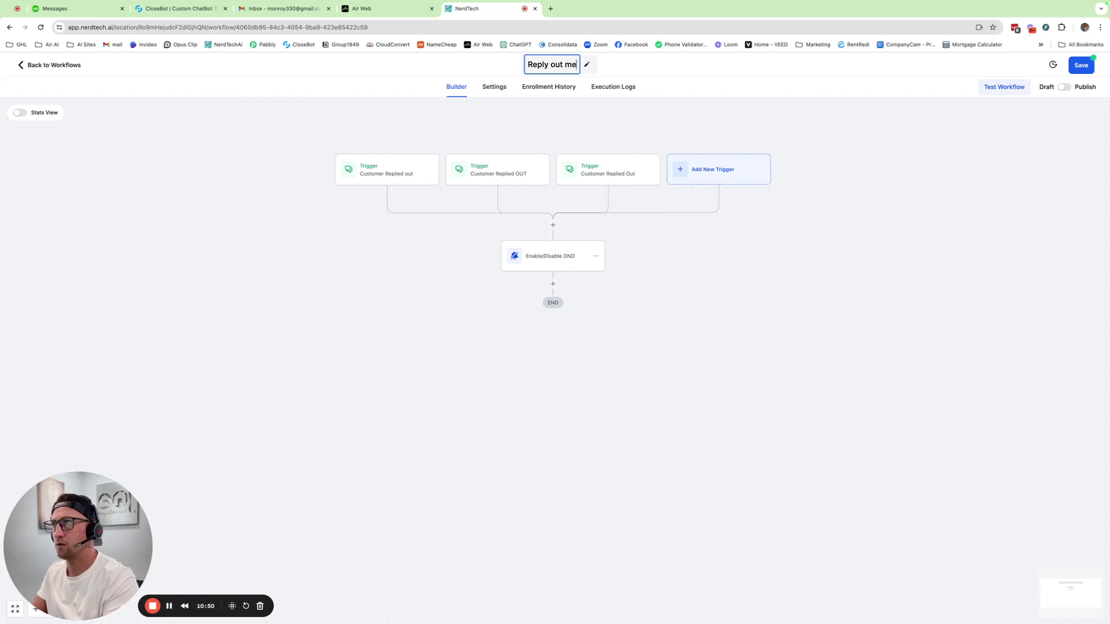
type("ssage dnd")
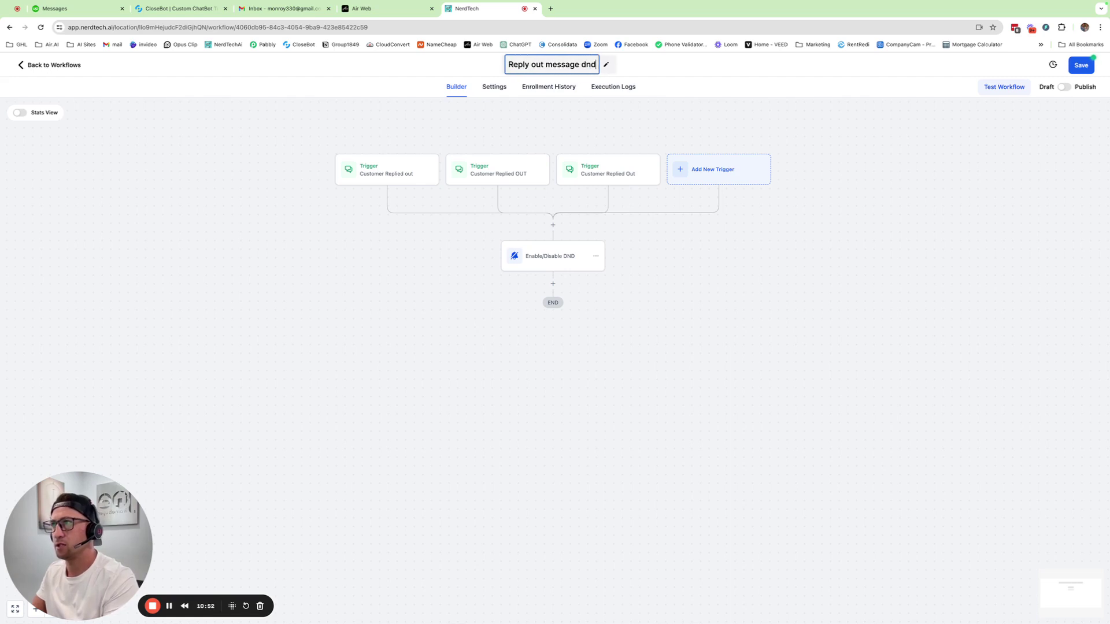
type("s contact")
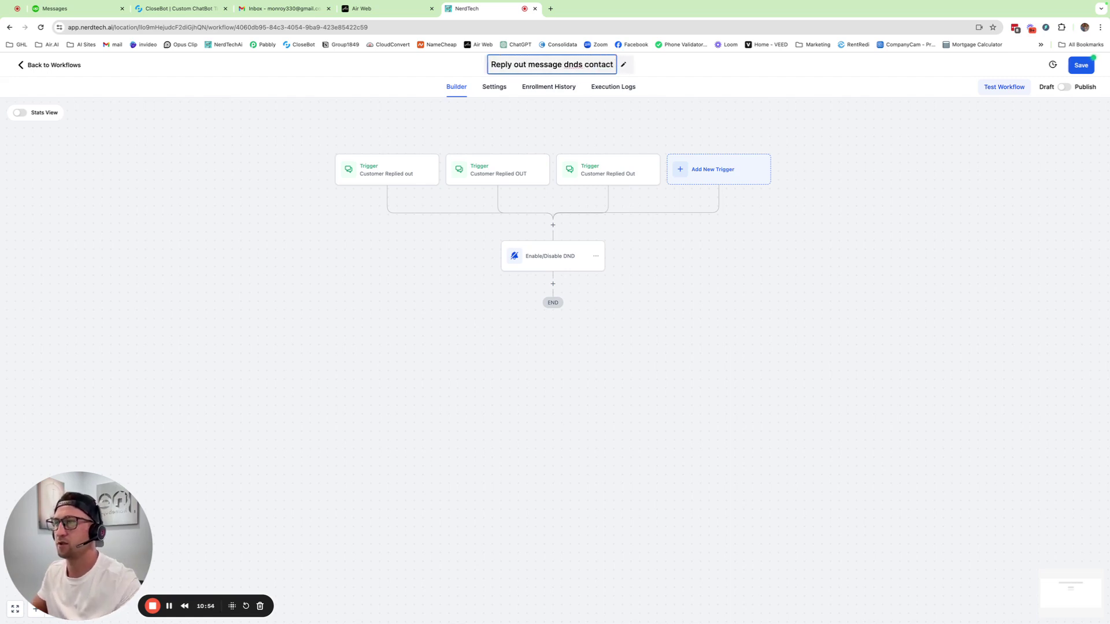
left_click(673, 57)
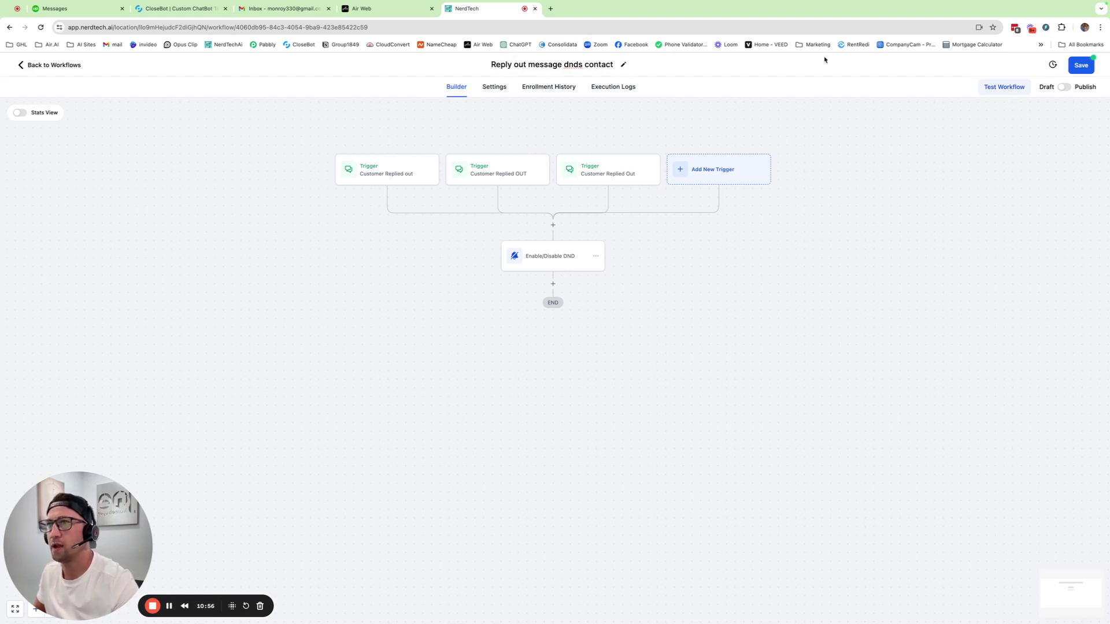
left_click(1064, 87)
left_click(1086, 66)
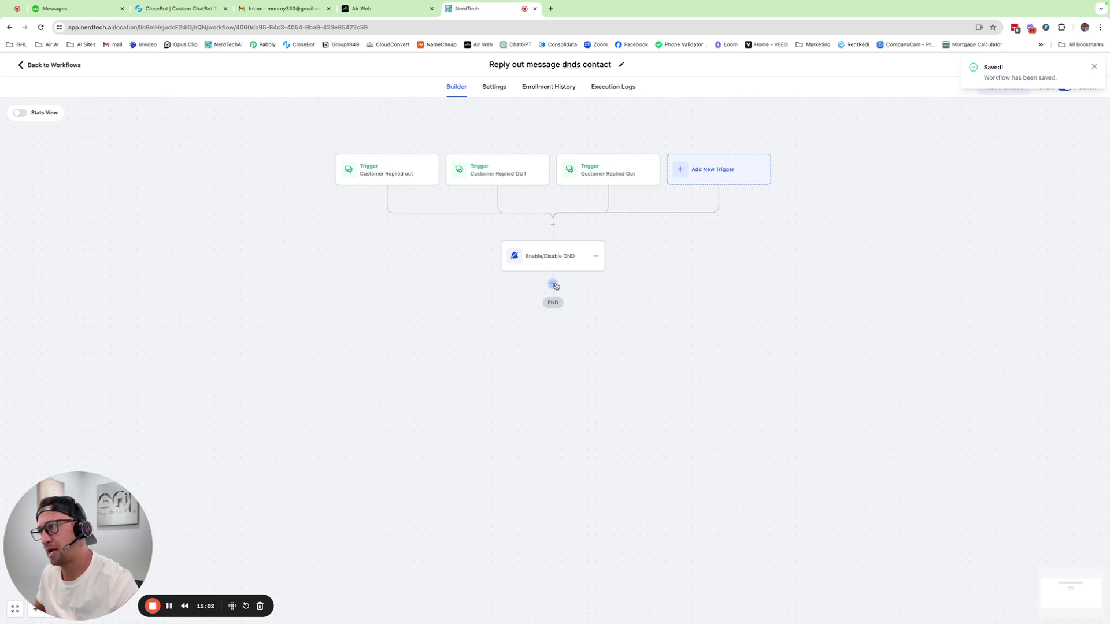
Add a Send Internal Notification action after the DND step, set to Email.
left_click(553, 283)
type("email")
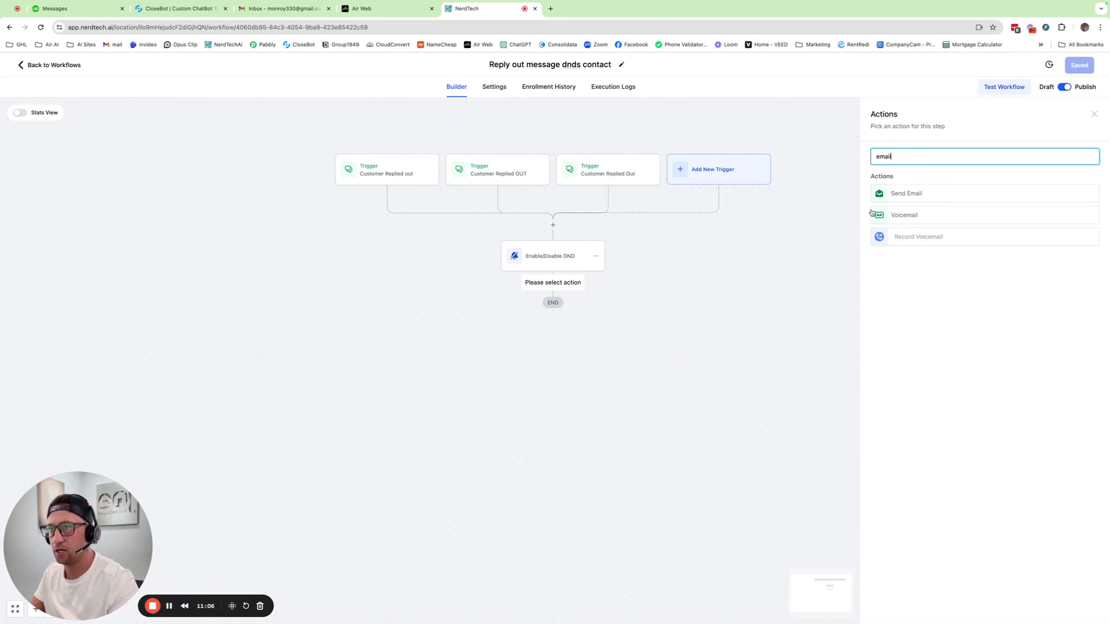
key("BackSpace")
key("BackSpace")
key("BackSpace")
key("BackSpace")
key("BackSpace")
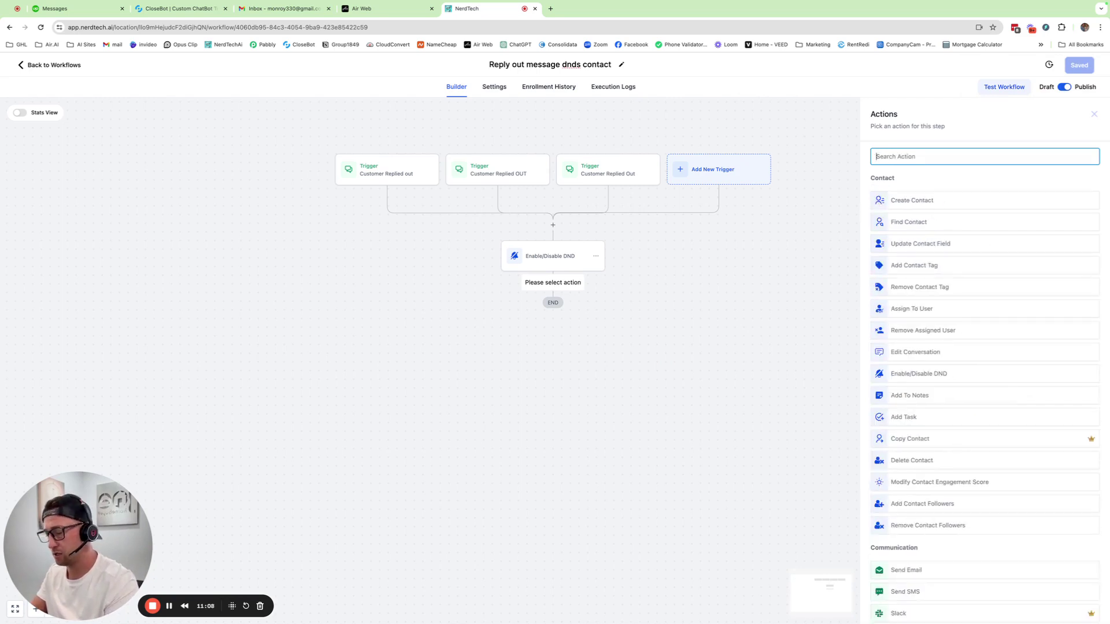
type("inter")
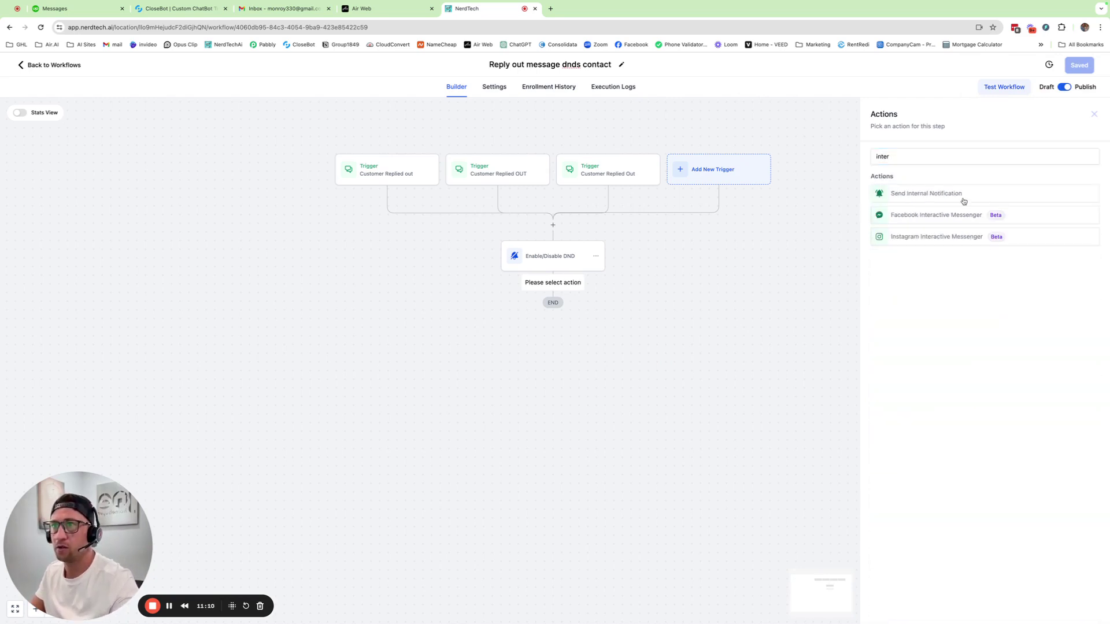
left_click(963, 201)
left_click(897, 212)
left_click(900, 235)
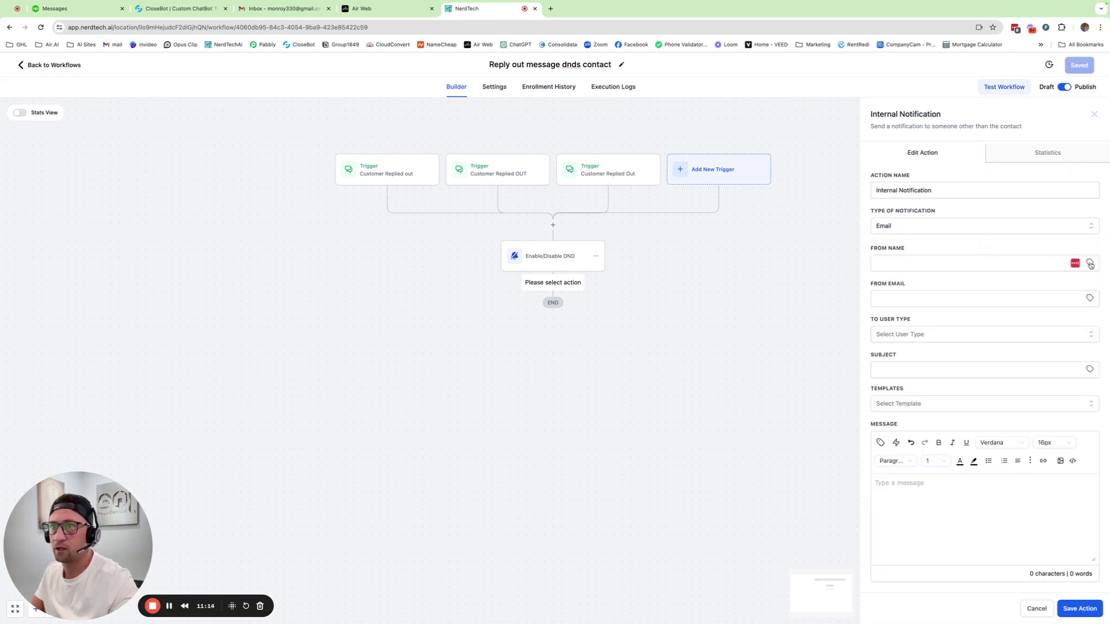
Set the sender name to the business_name custom value and the From Email to from_email.
left_click(1090, 265)
left_click(1066, 376)
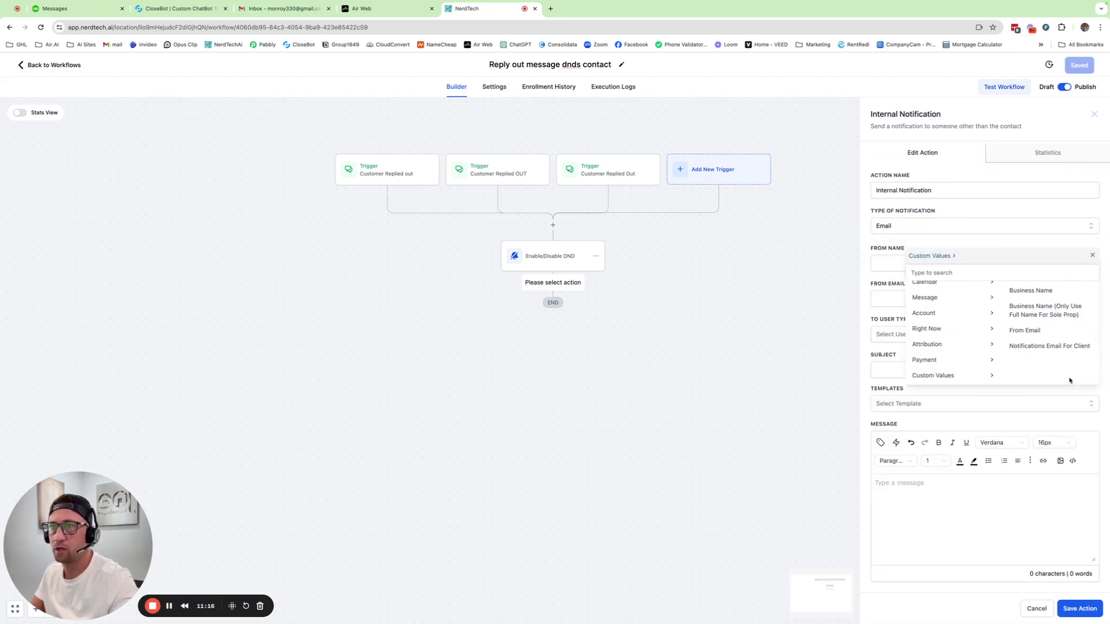
left_click(1035, 290)
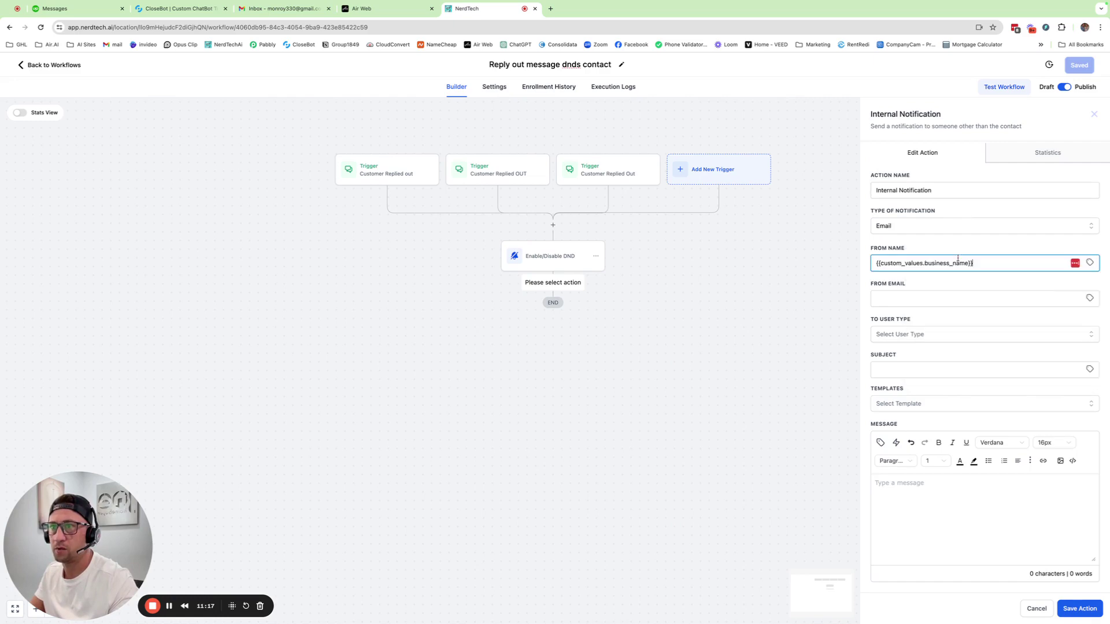
left_click(1090, 298)
scroll(1070, 372, "down", 3)
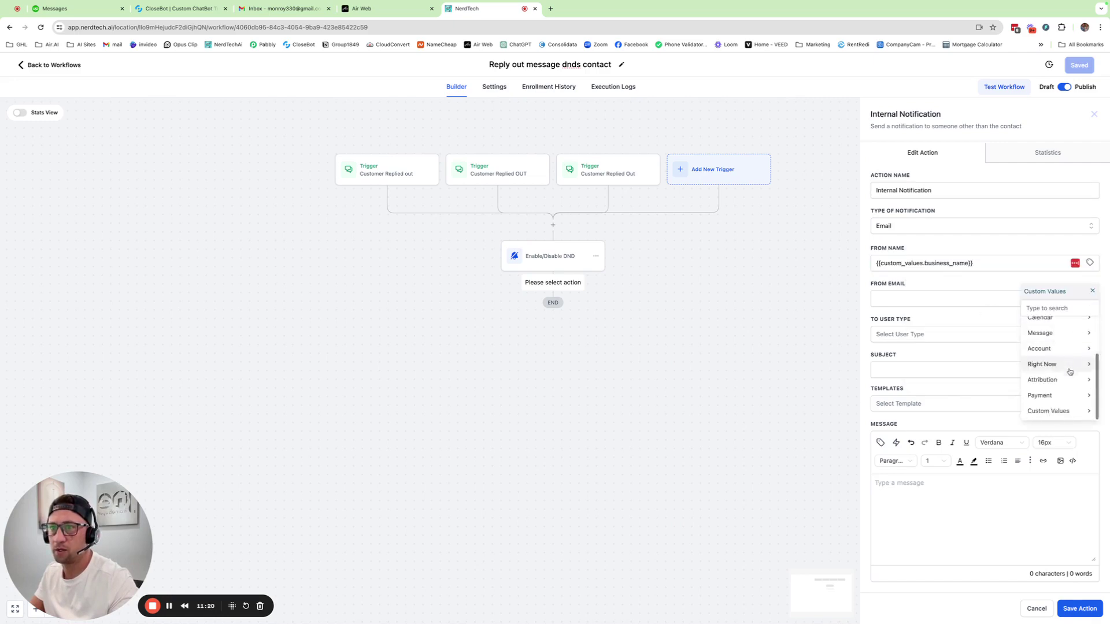
left_click(1067, 410)
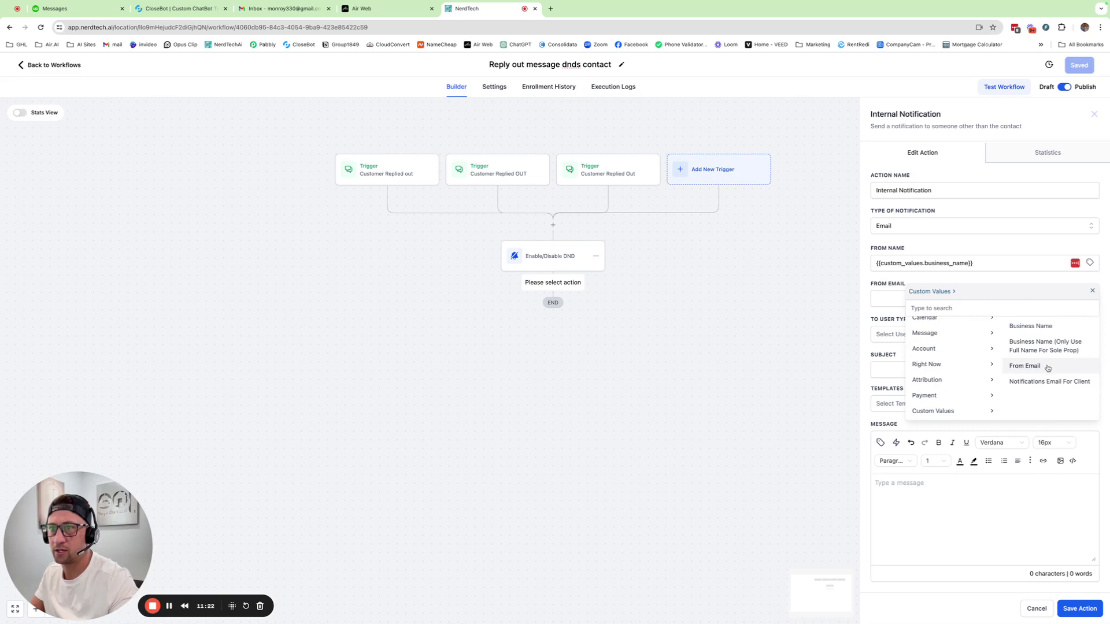
left_click(1071, 365)
Set the notification's recipient type to Assigned User.
scroll(947, 331, "down", 1)
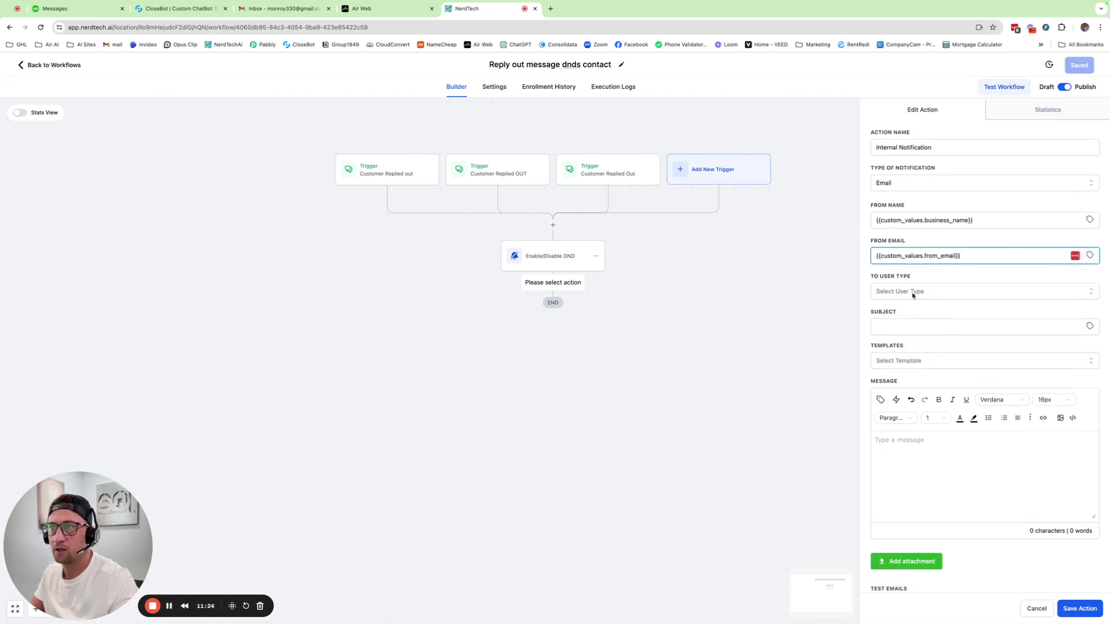
left_click(914, 292)
left_click(888, 327)
scroll(917, 324, "down", 1)
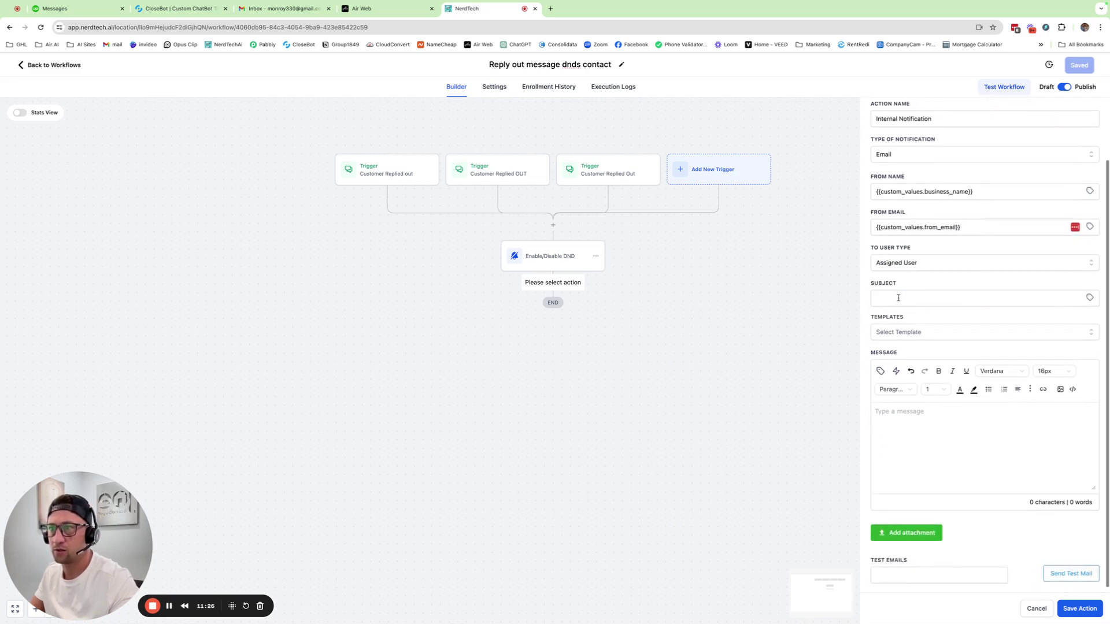
Set the subject to 'Customer Relied Out' followed by the contact's full name.
left_click(896, 298)
type("Customer ")
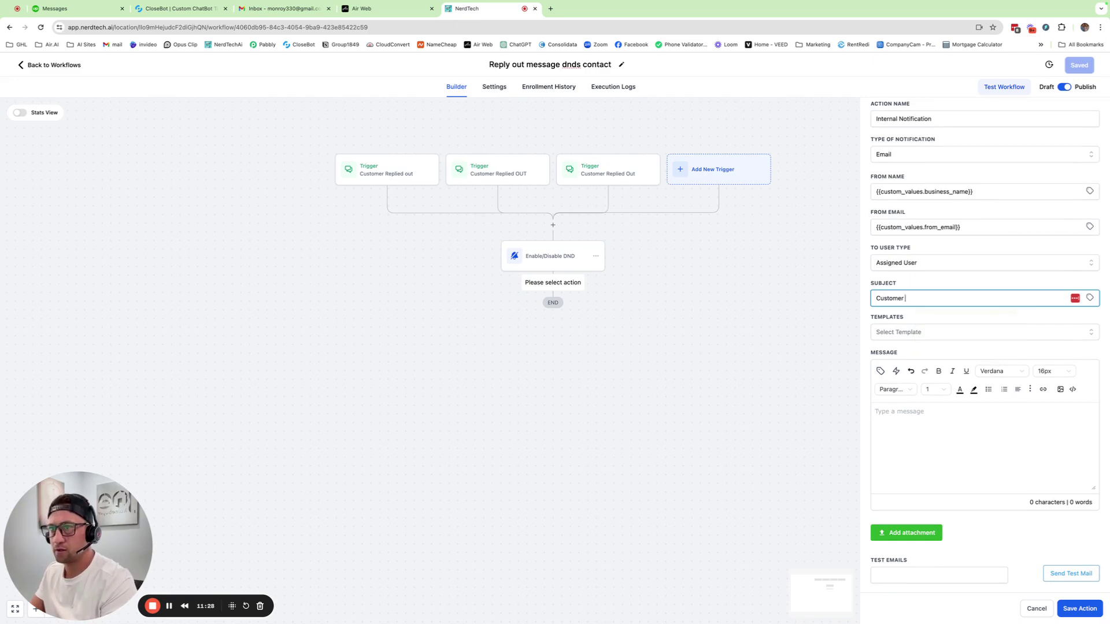
type("Relied Out -")
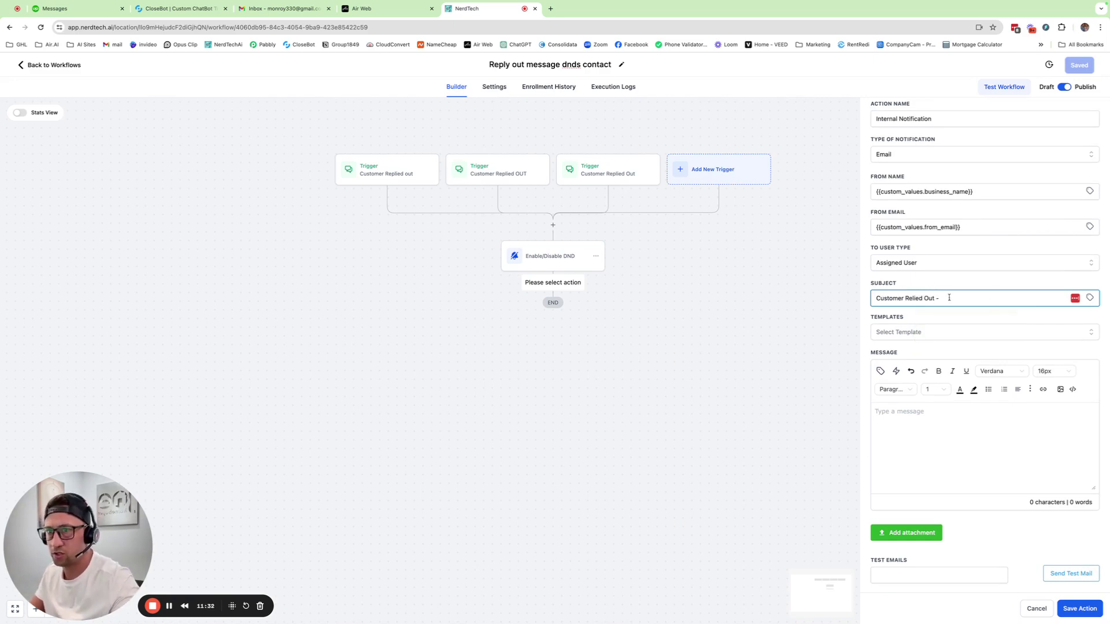
left_click(1090, 298)
left_click(1055, 326)
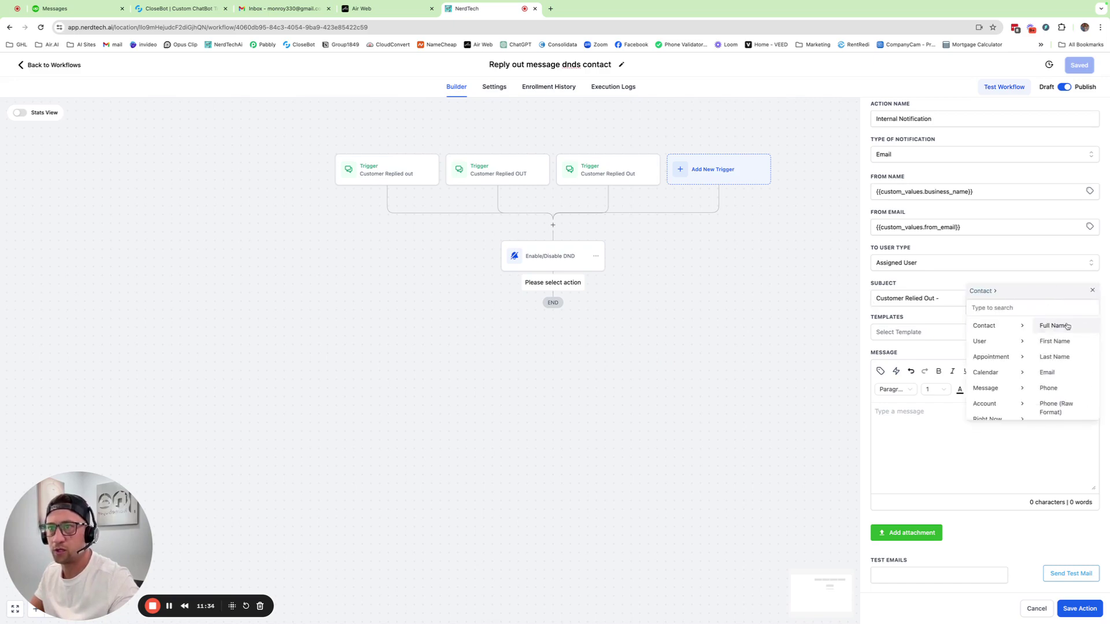
left_click(1065, 326)
Write the message saying the client has replied out to SMS, then a 'Name:' line.
left_click(914, 410)
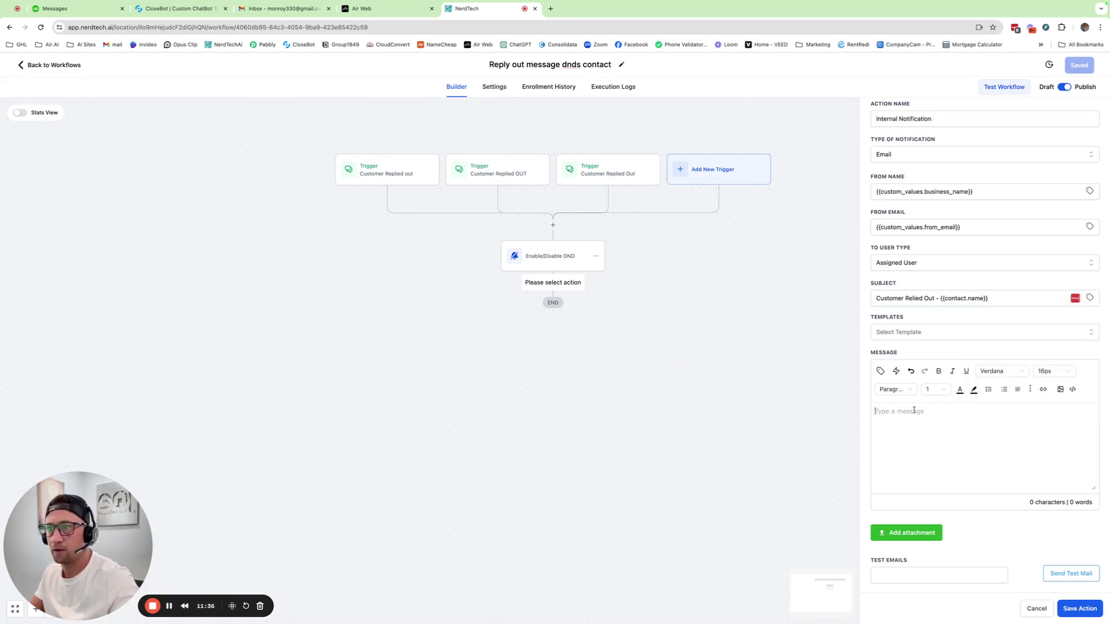
type("This is ")
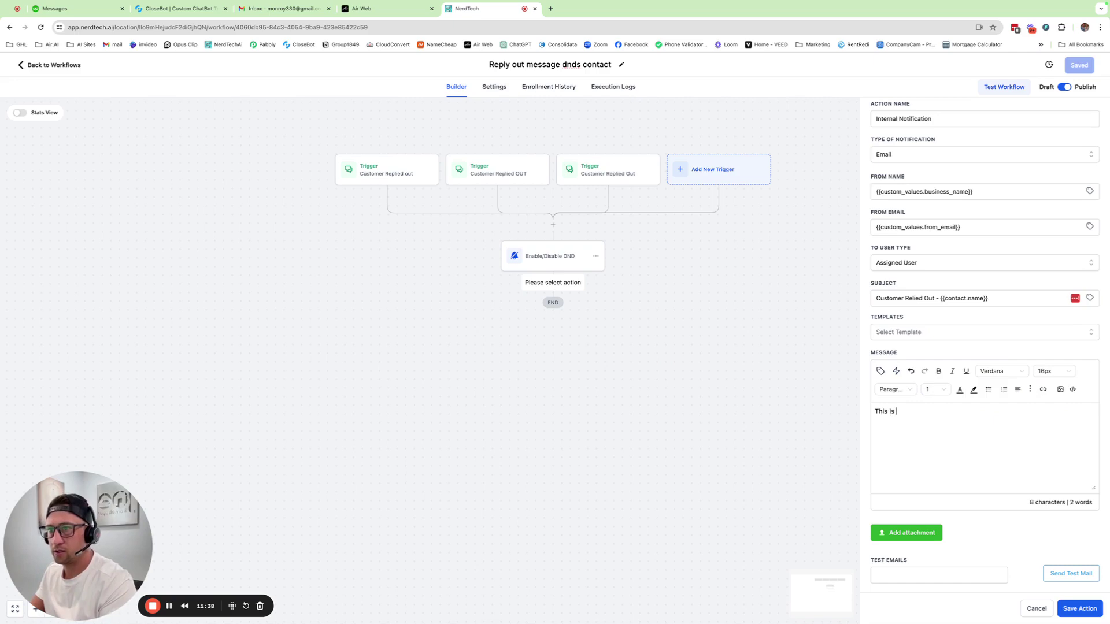
type("just an i")
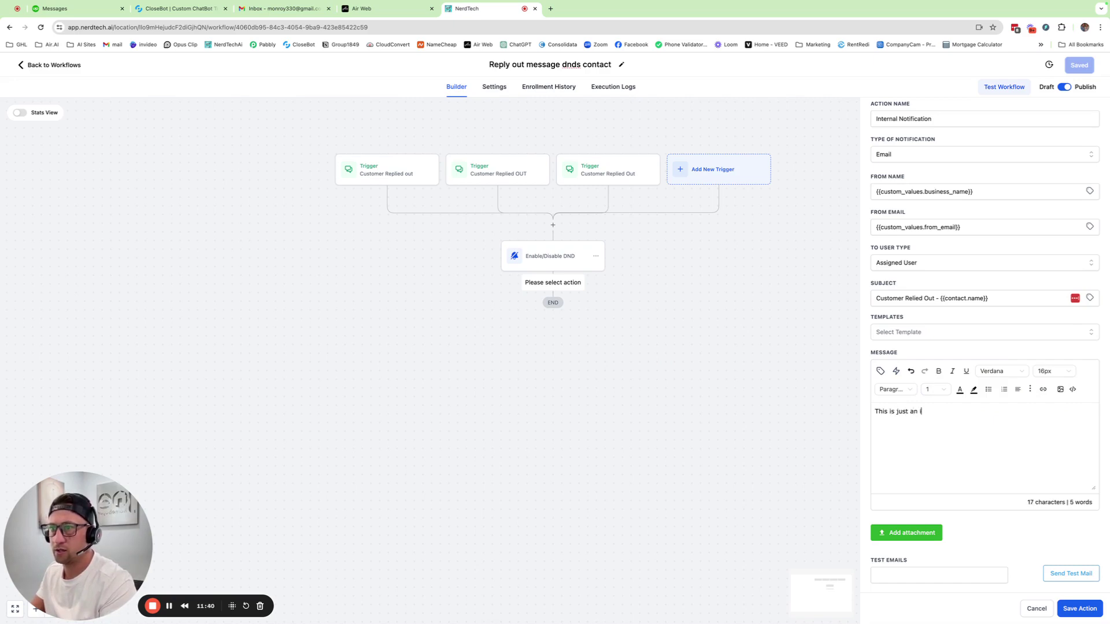
type("nternal noti")
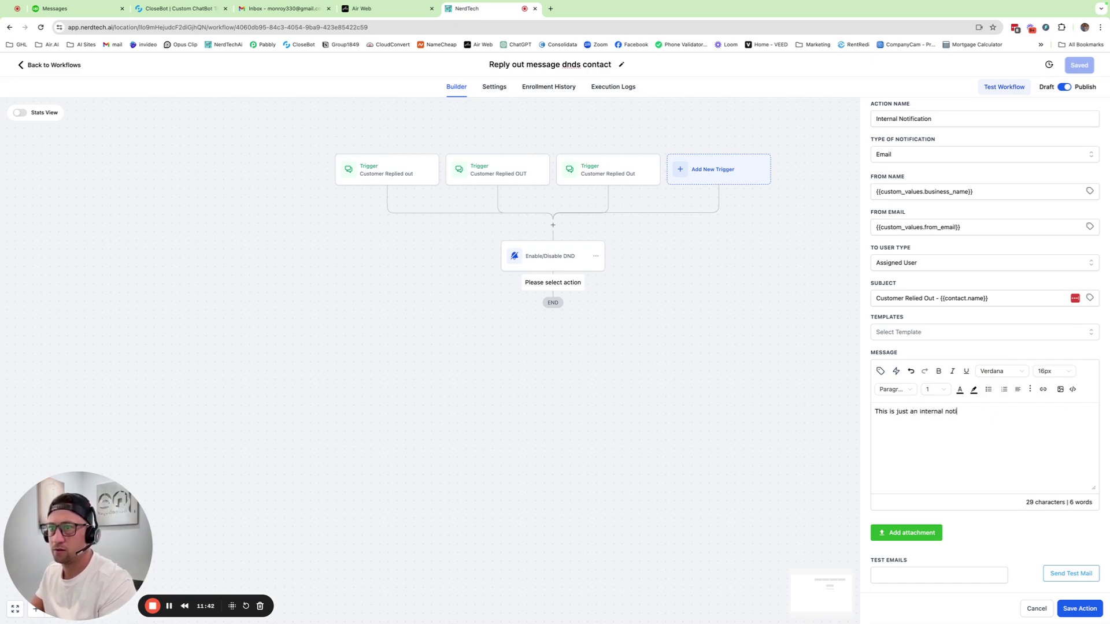
type("fications (")
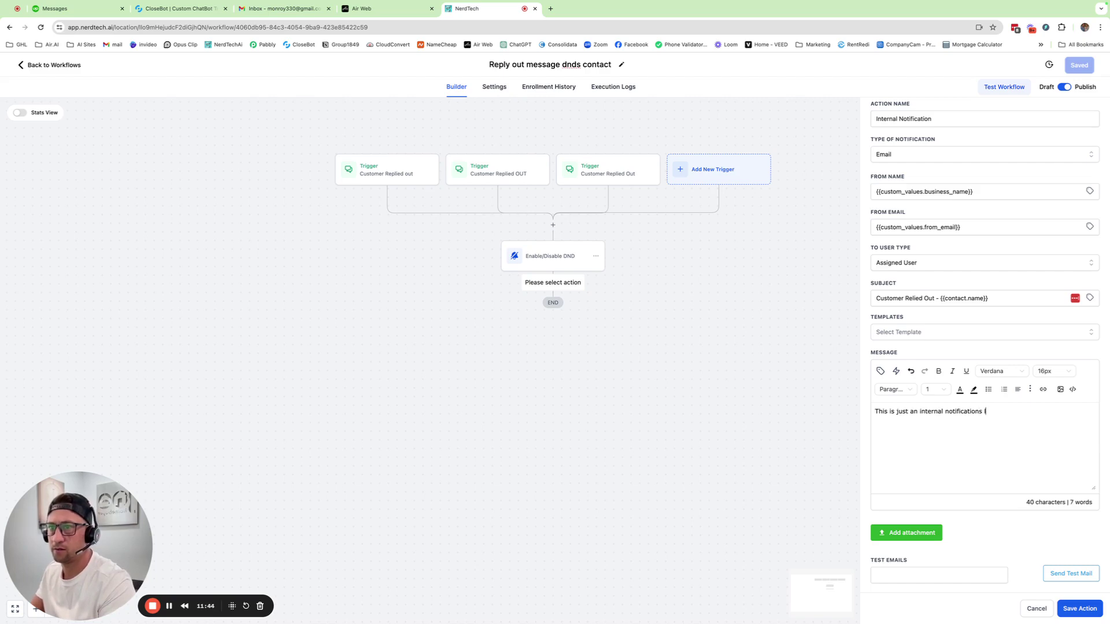
key("BackSpace")
key("BackSpace")
key("BackSpace")
type("letting you")
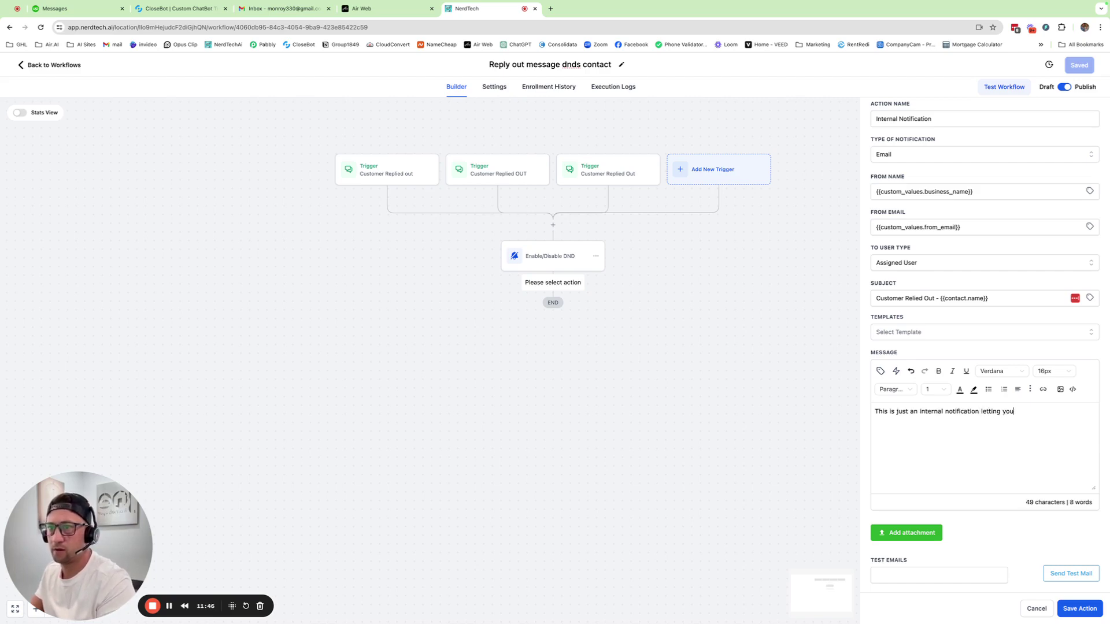
type(" know your cu")
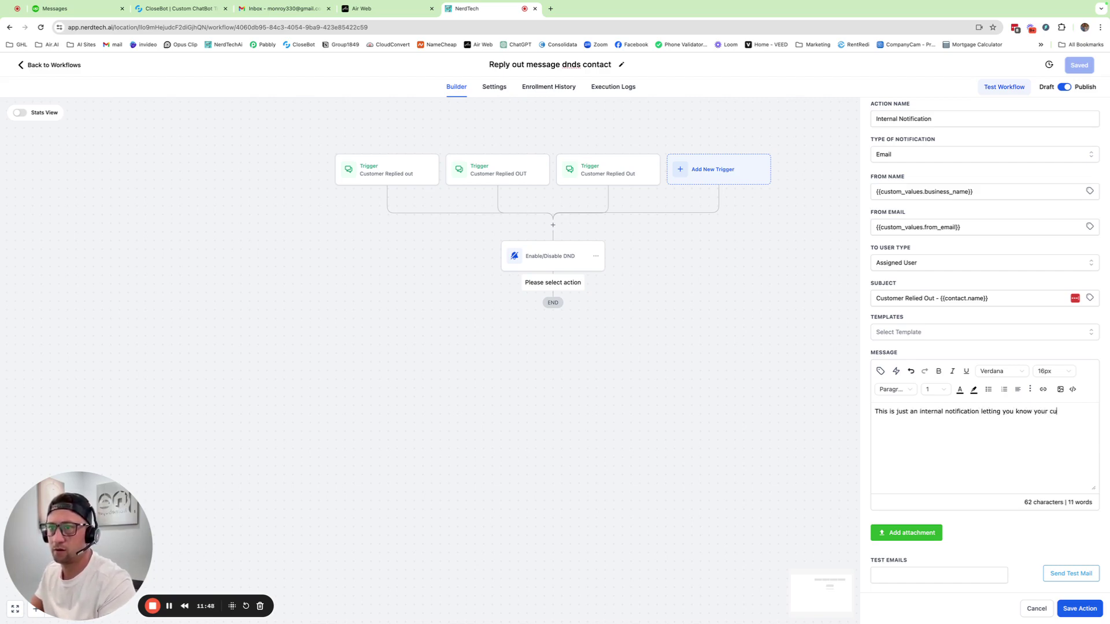
key("BackSpace")
type("lient has rep")
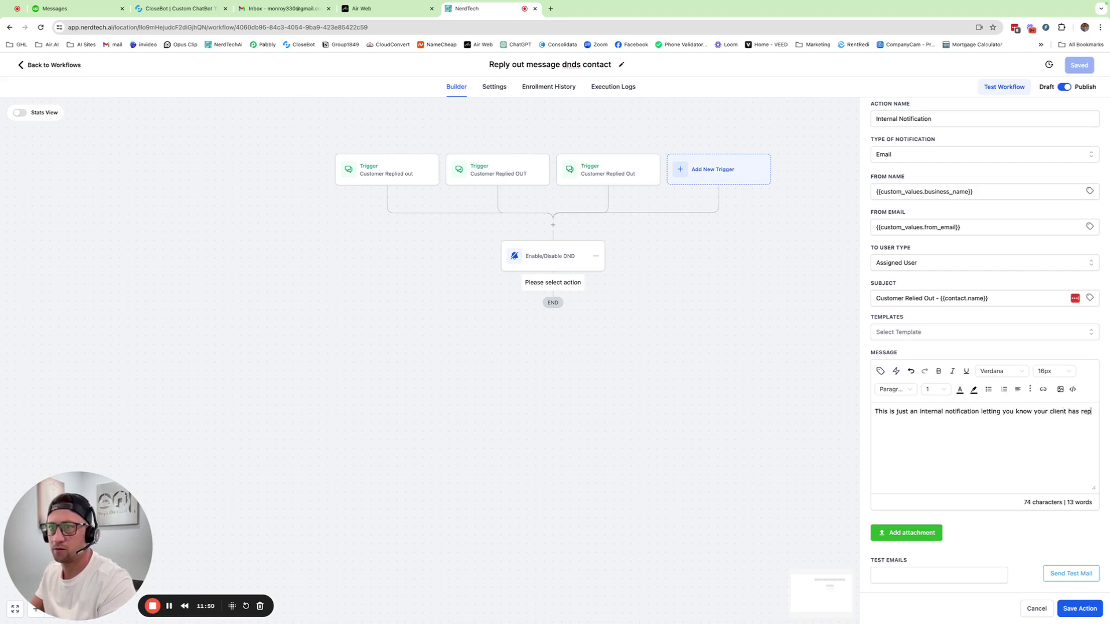
type("lied out to ")
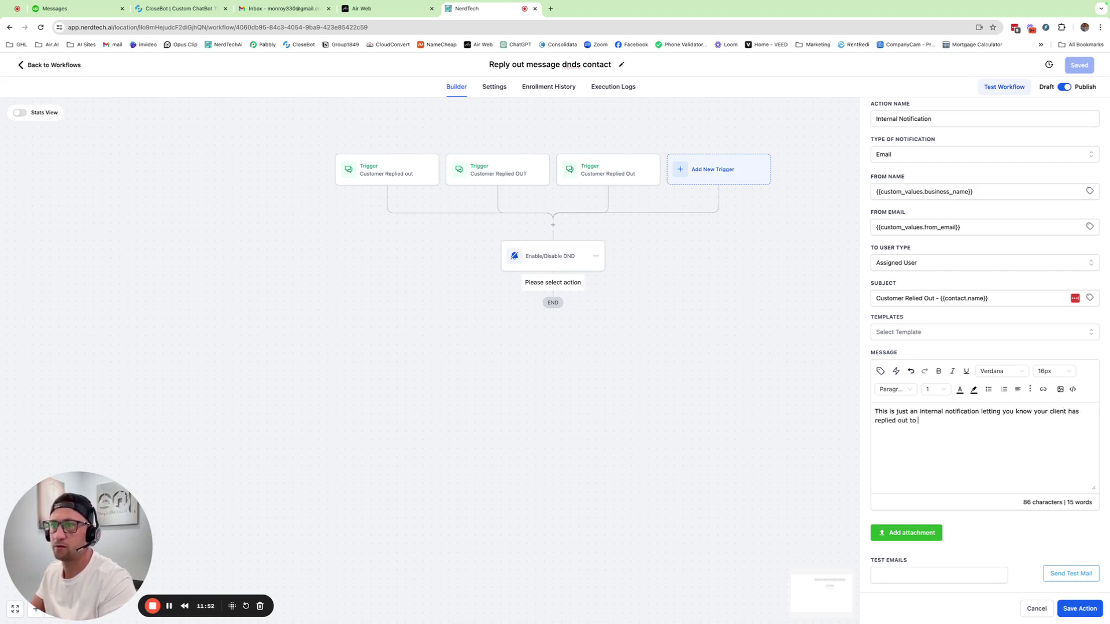
type("sms:")
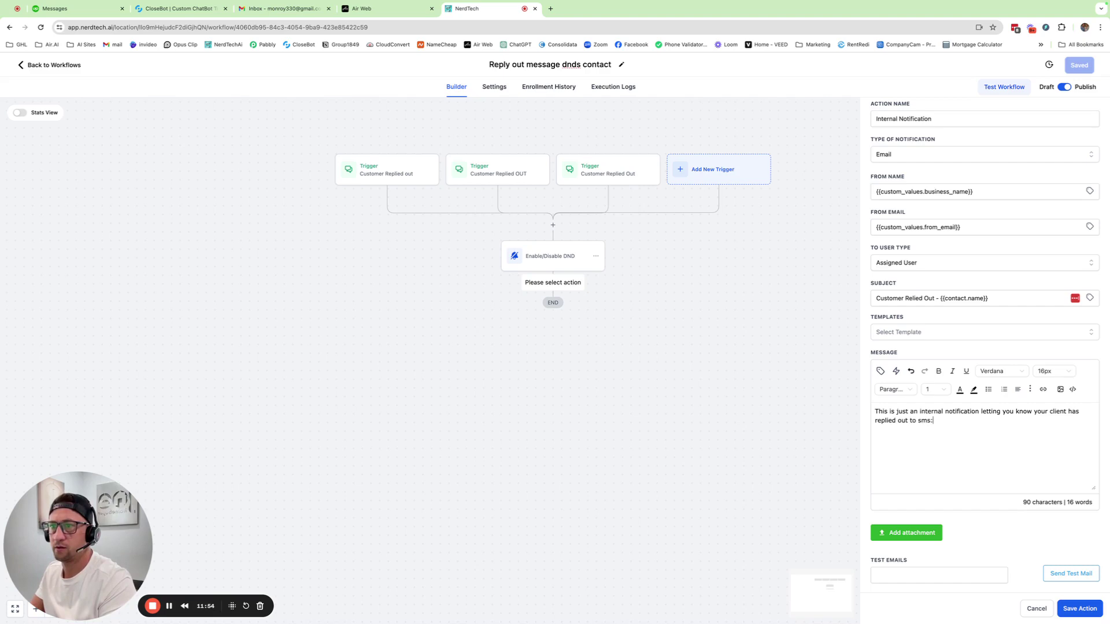
key("Return")
type("Name:")
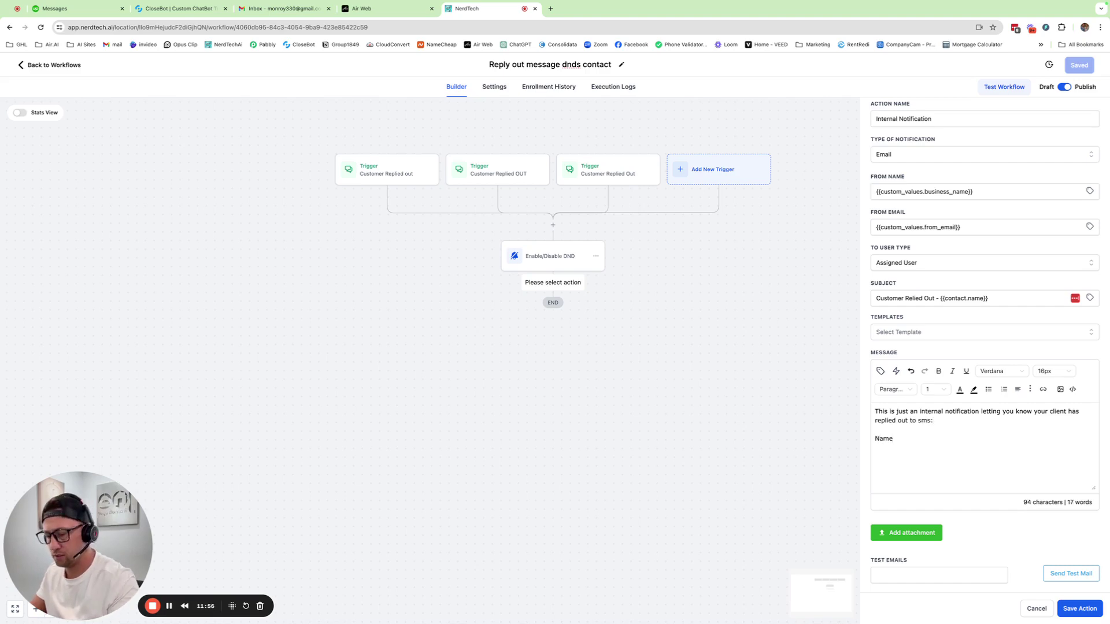
Insert {{contact.name}} after Name: and add a Phone: line with {{contact.phone}}.
left_click(881, 371)
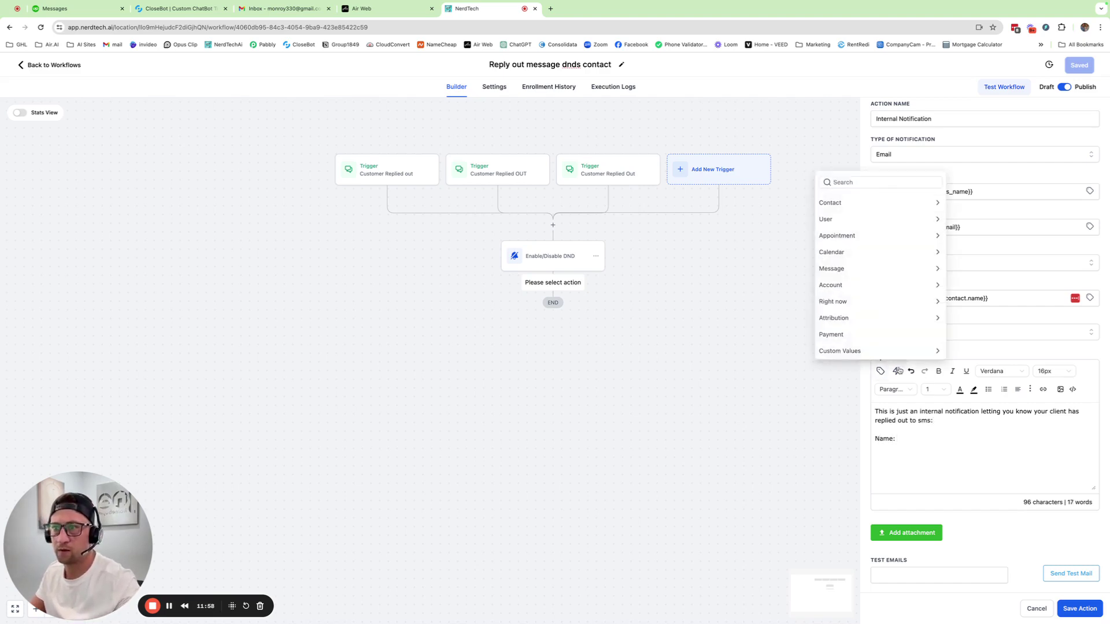
left_click(845, 203)
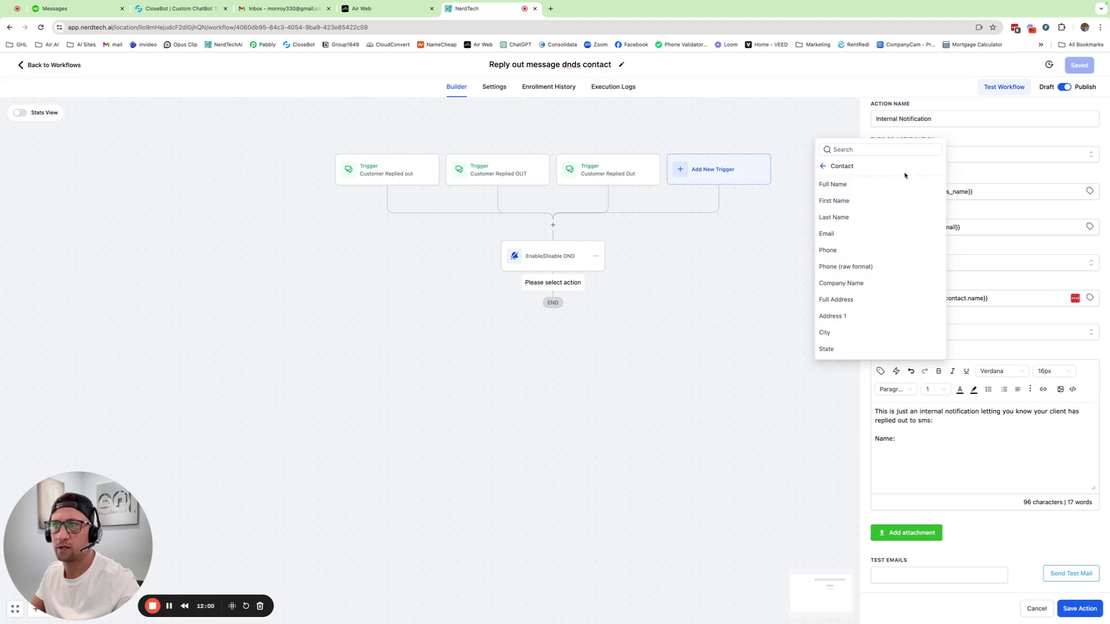
left_click(852, 184)
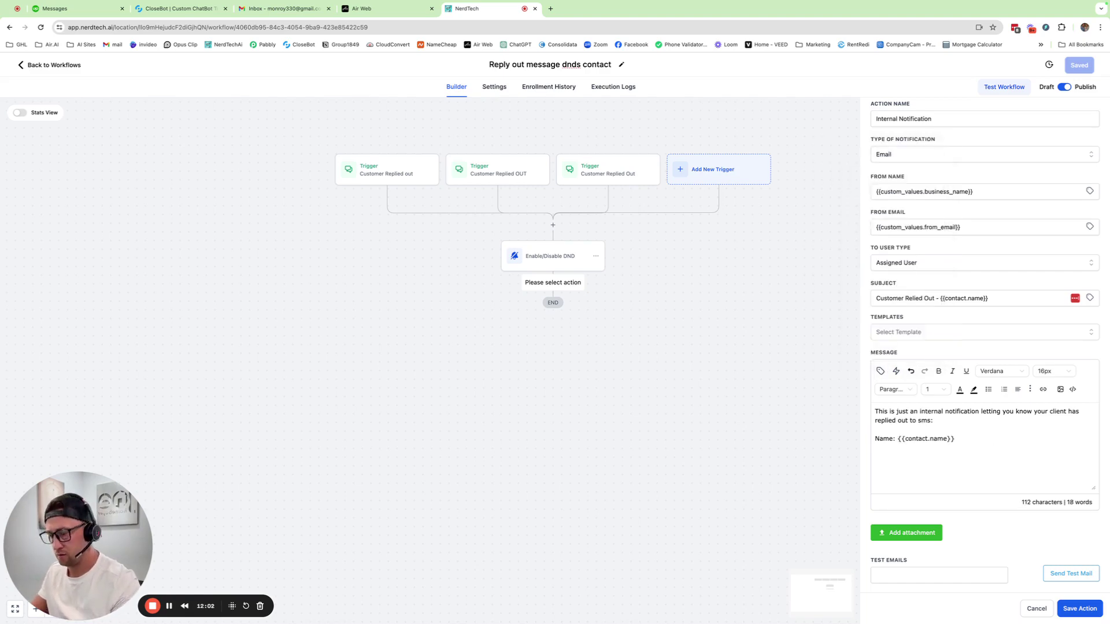
type("Phone:")
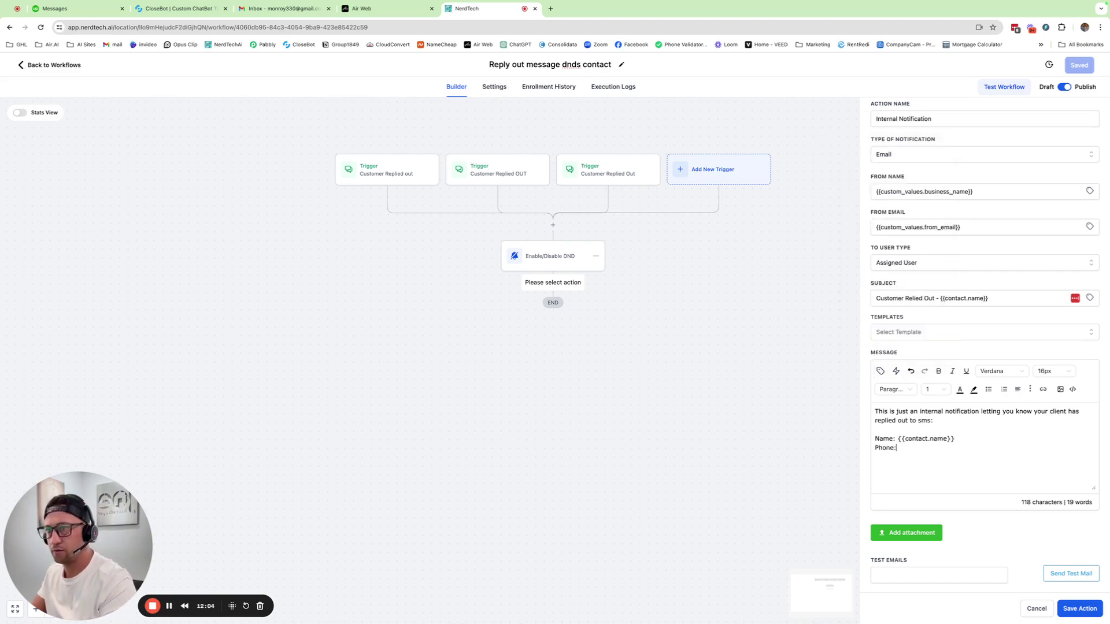
left_click(881, 372)
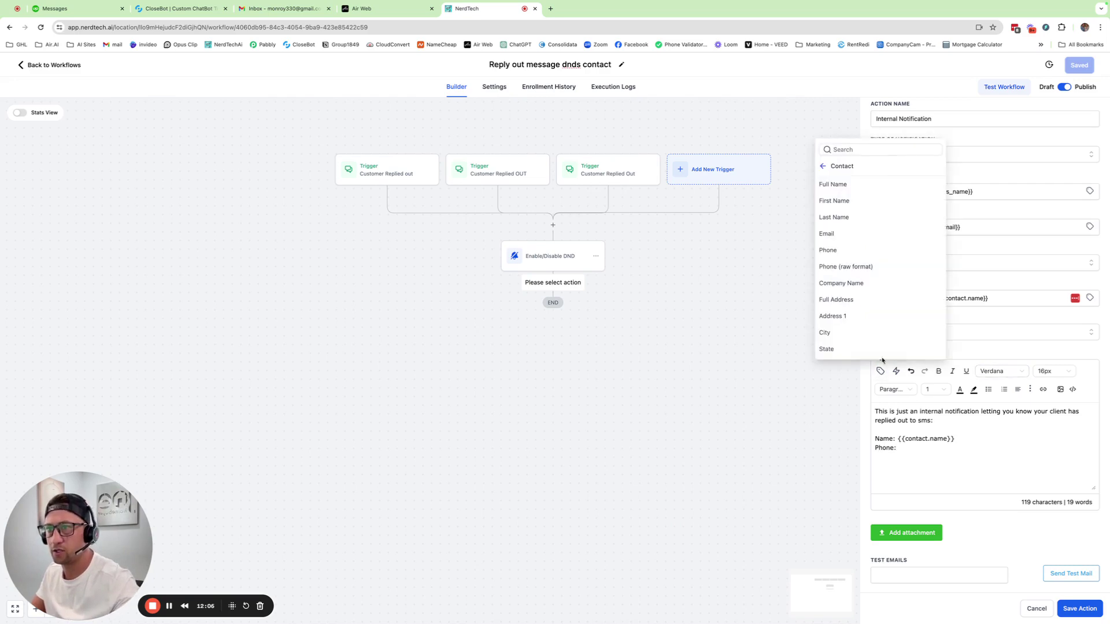
left_click(844, 250)
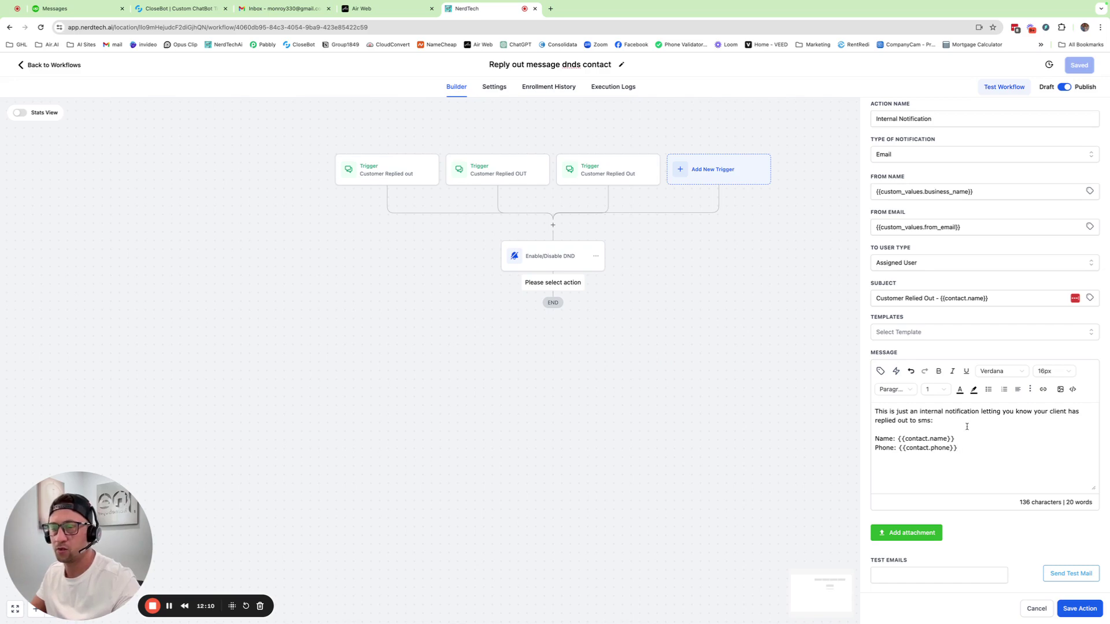
Save the Internal Notification action into the workflow before END.
left_click(1072, 606)
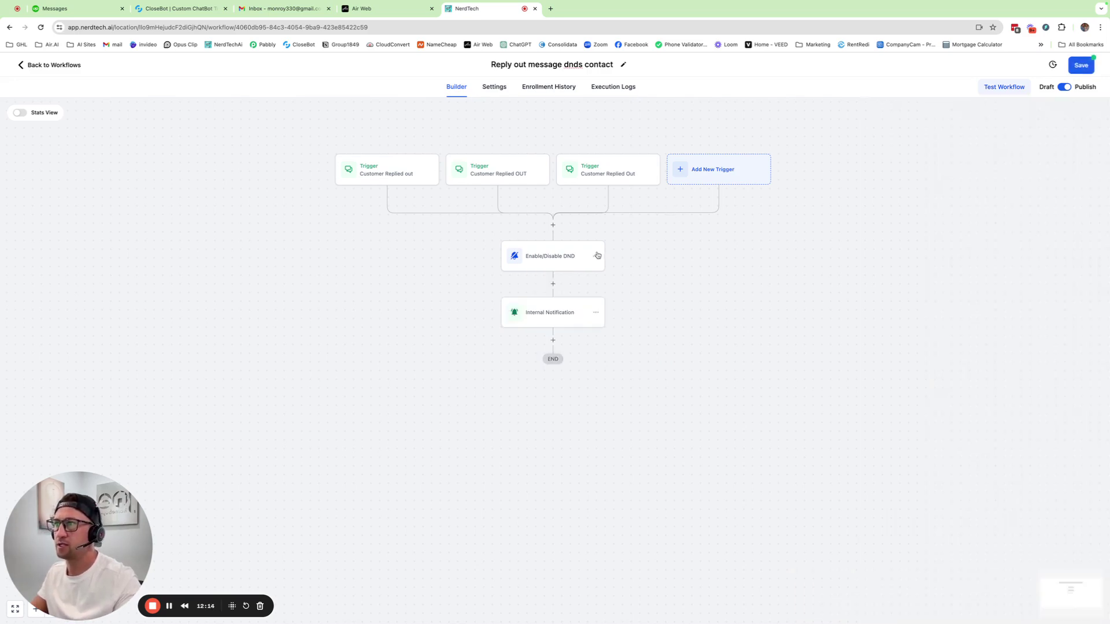